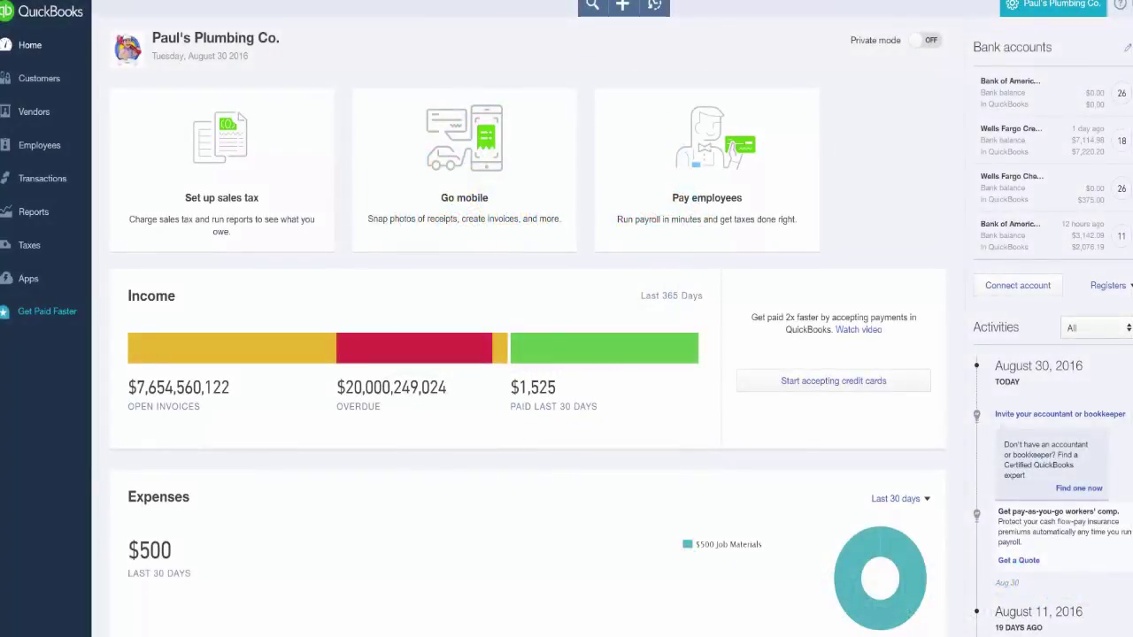
# - Open the Products and Services list and start adding a new item
pyautogui.click(1018, 6)
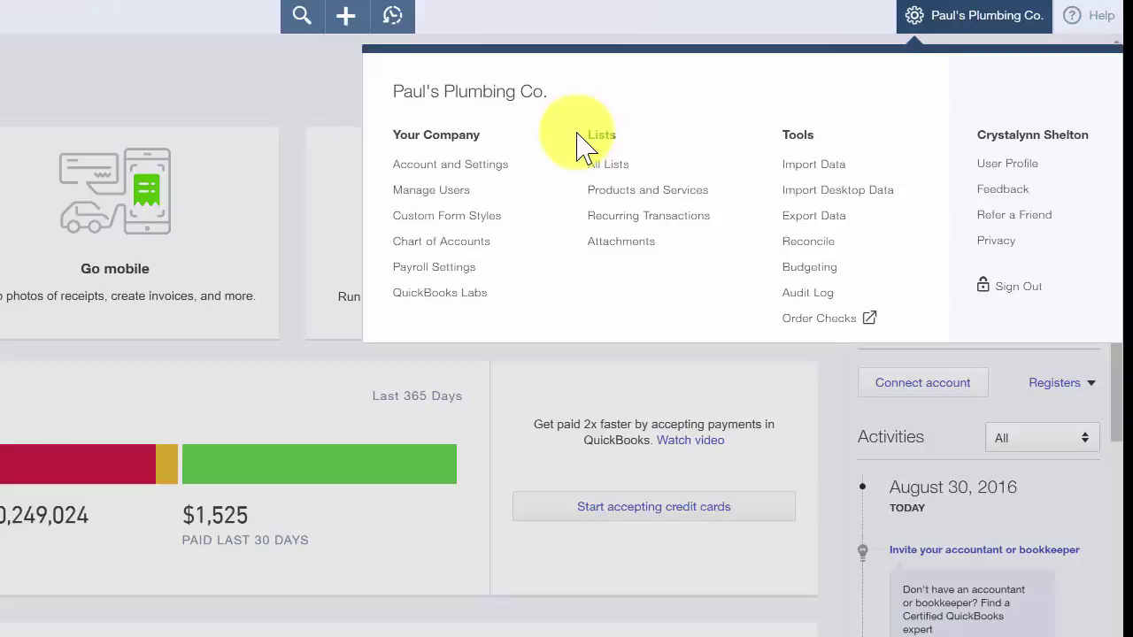
pyautogui.click(600, 196)
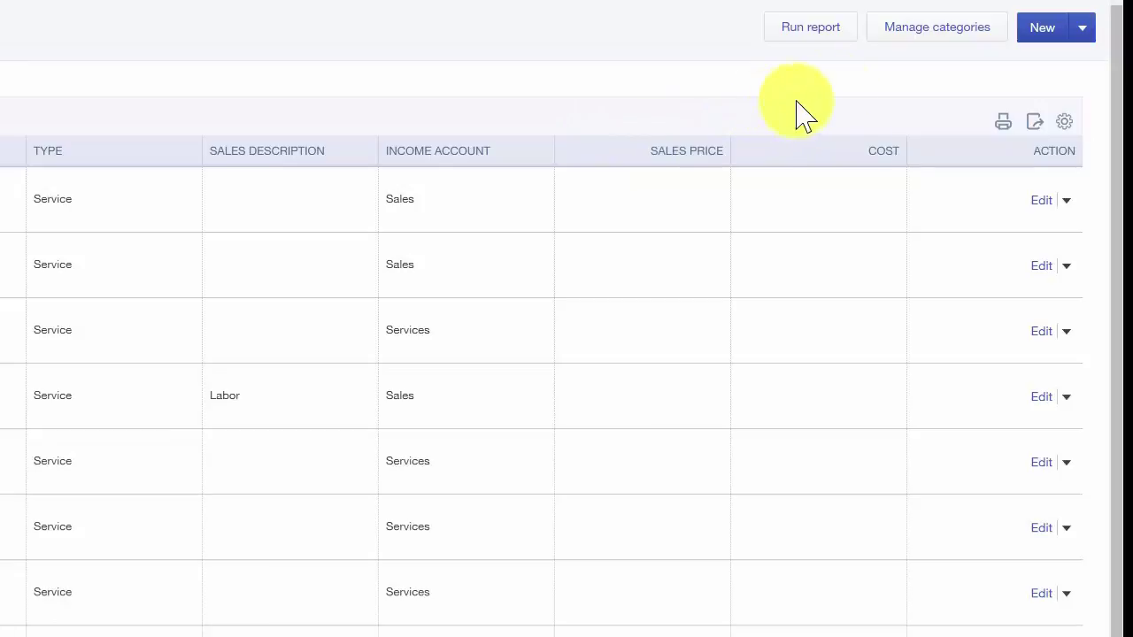
pyautogui.click(1043, 27)
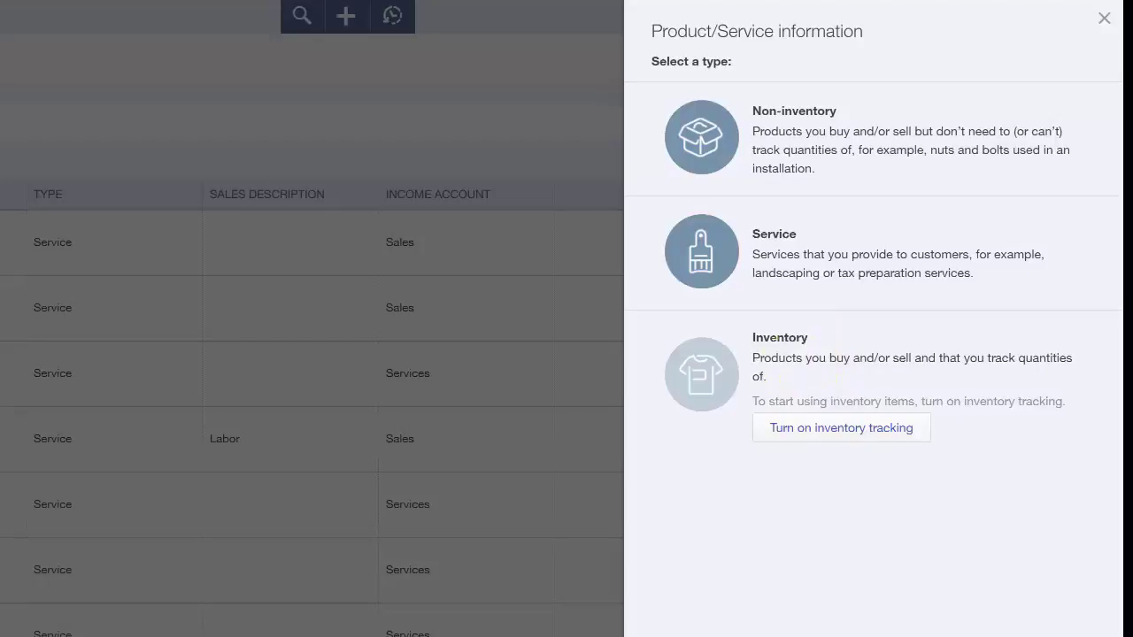
# - Turn on inventory tracking and choose Inventory as the new item's type
pyautogui.click(787, 442)
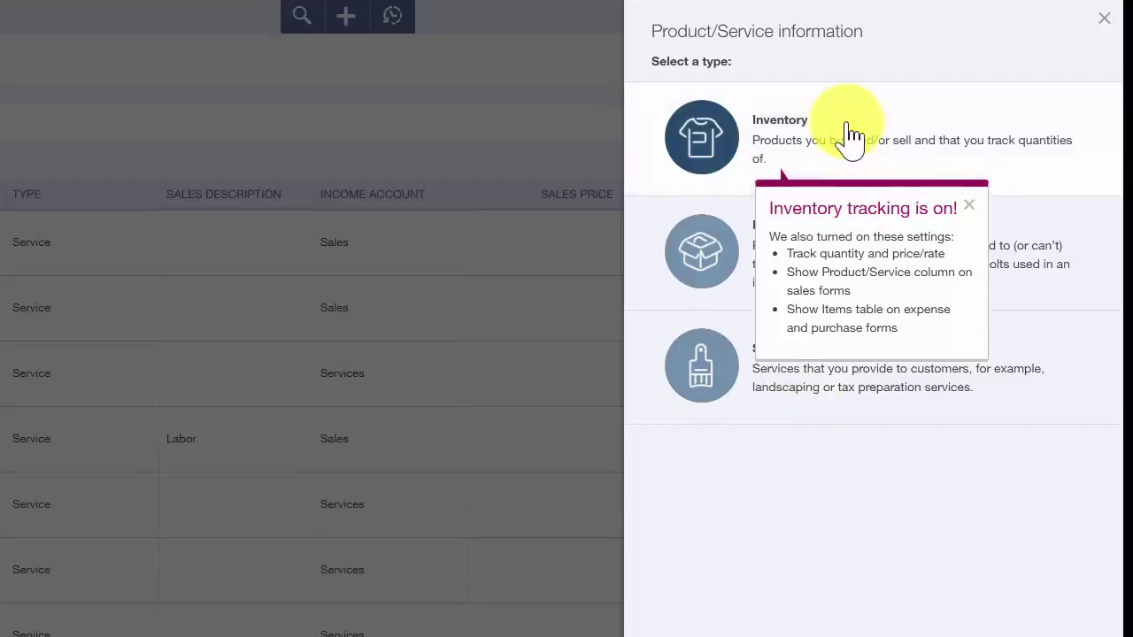
pyautogui.click(968, 205)
pyautogui.click(915, 157)
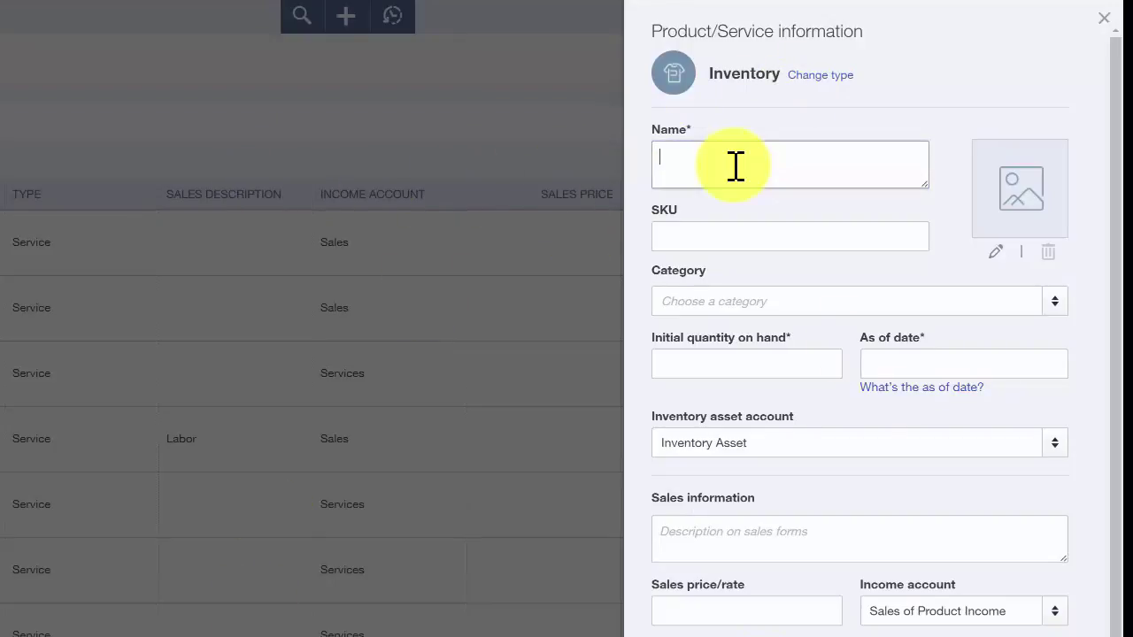
# - Name the item "Stainless Steel Faucet" and set its initial quantity on hand to 10 as of 08/30/2016
pyautogui.write('Stainless Steel Faucet')
pyautogui.press('Tab')
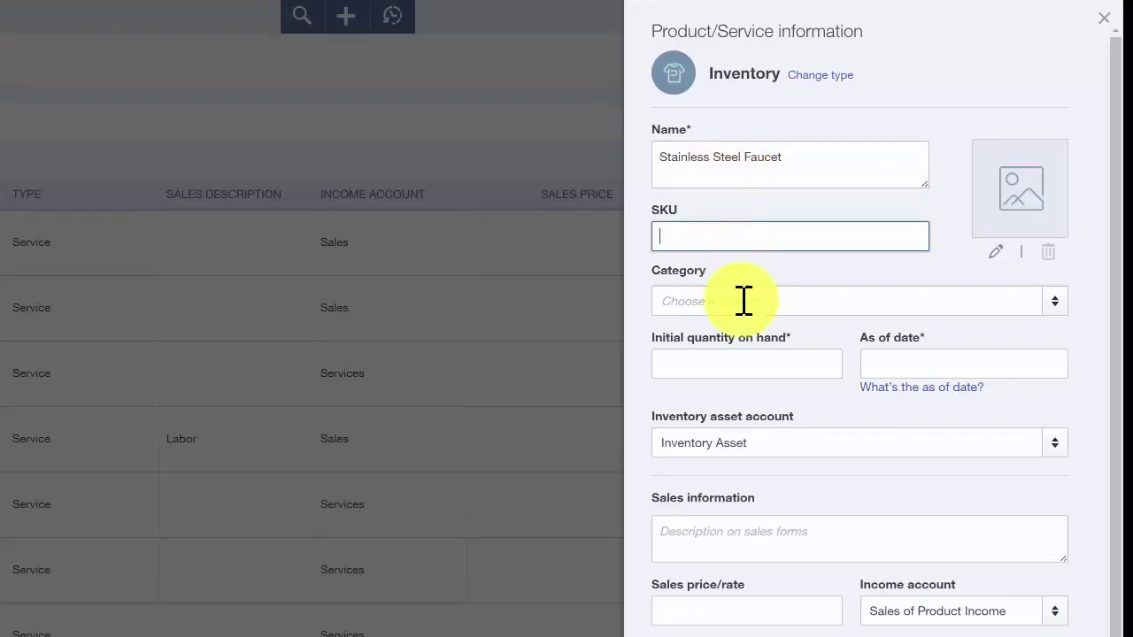
pyautogui.press('Tab')
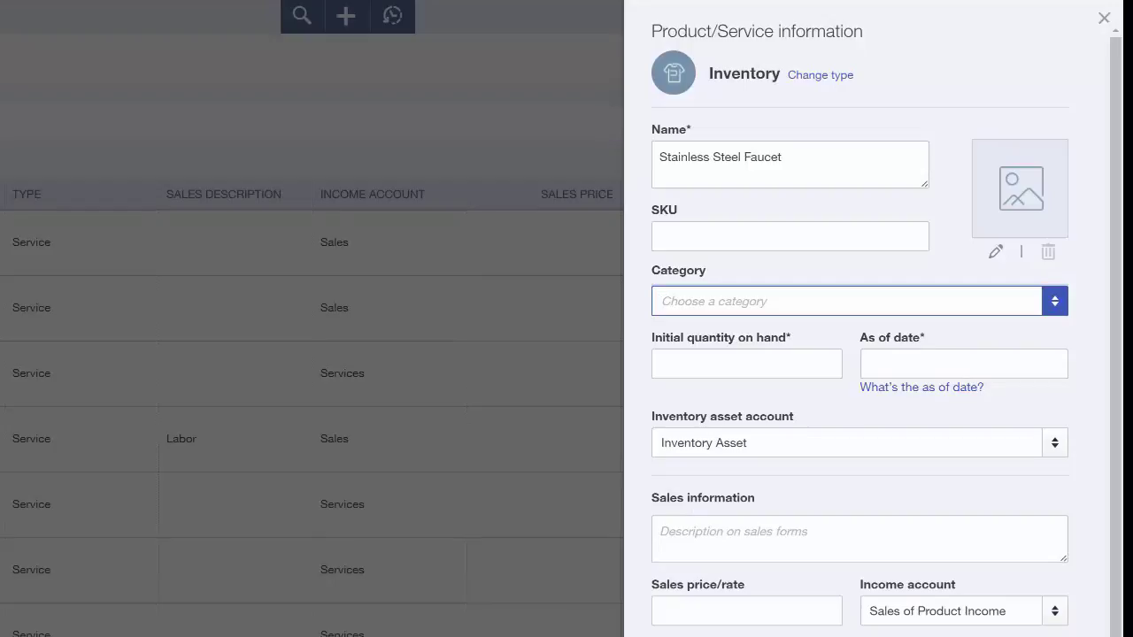
pyautogui.click(726, 362)
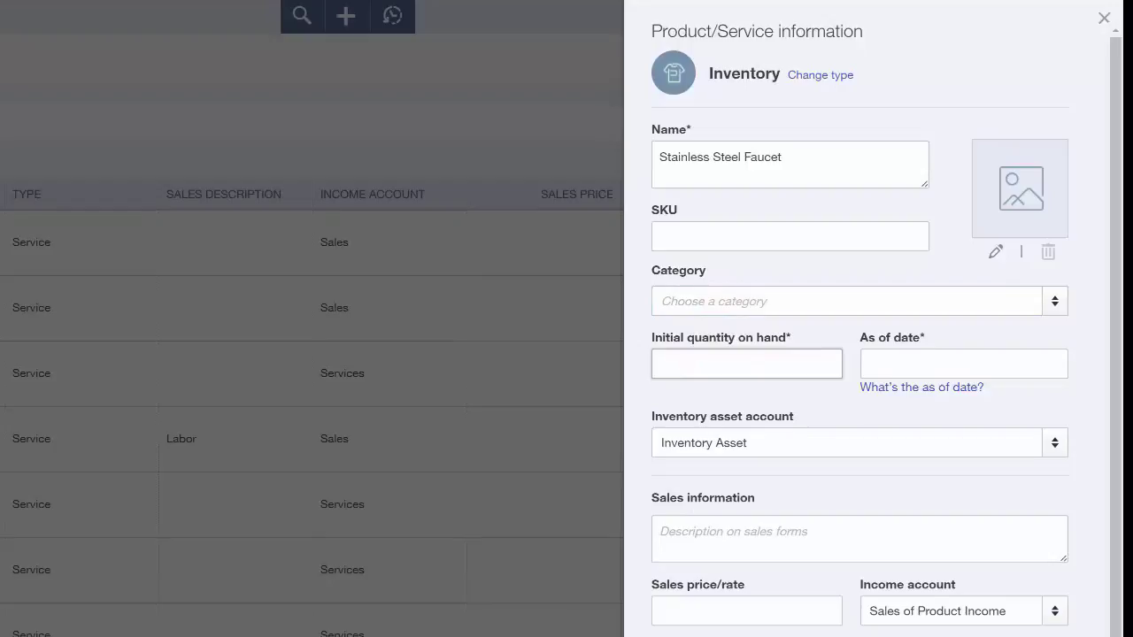
pyautogui.write('10')
pyautogui.press('Tab')
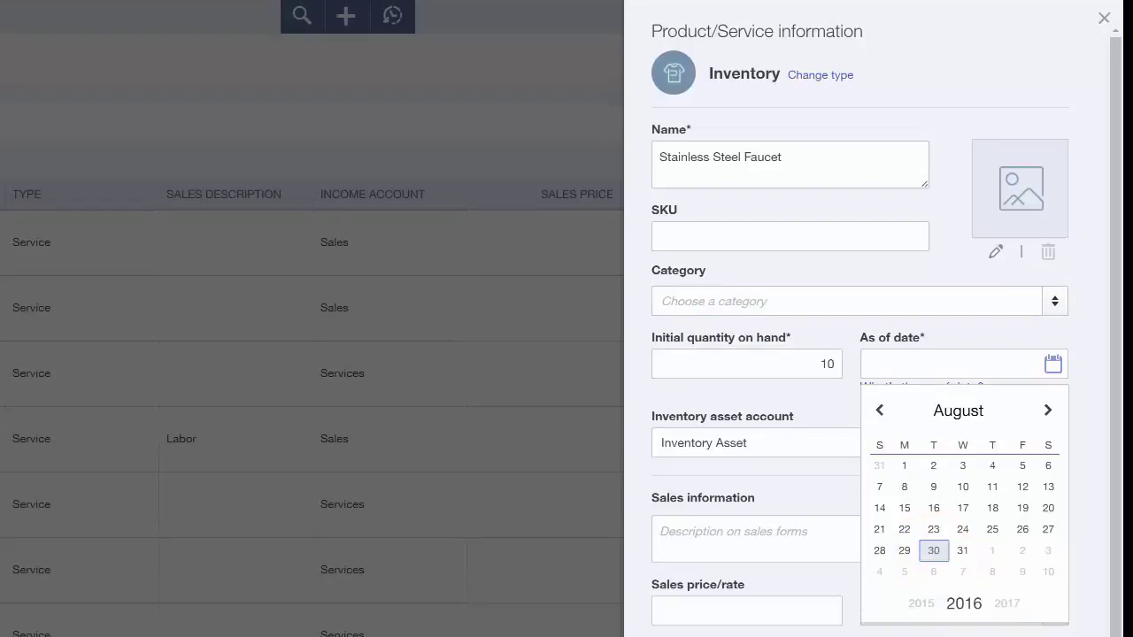
pyautogui.click(933, 546)
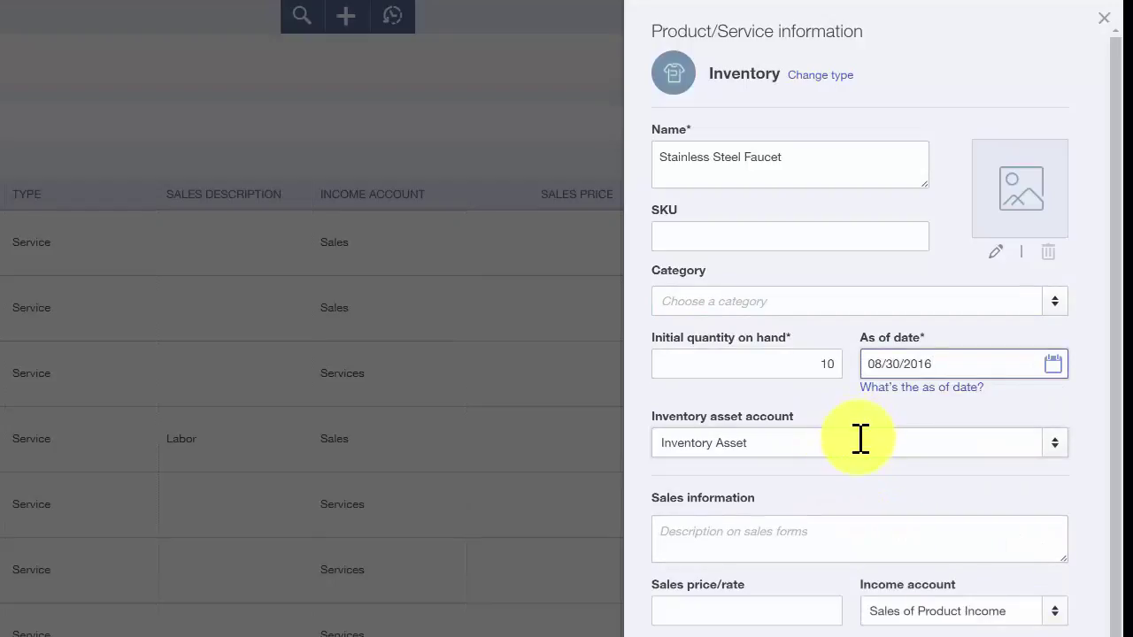
pyautogui.press('Tab')
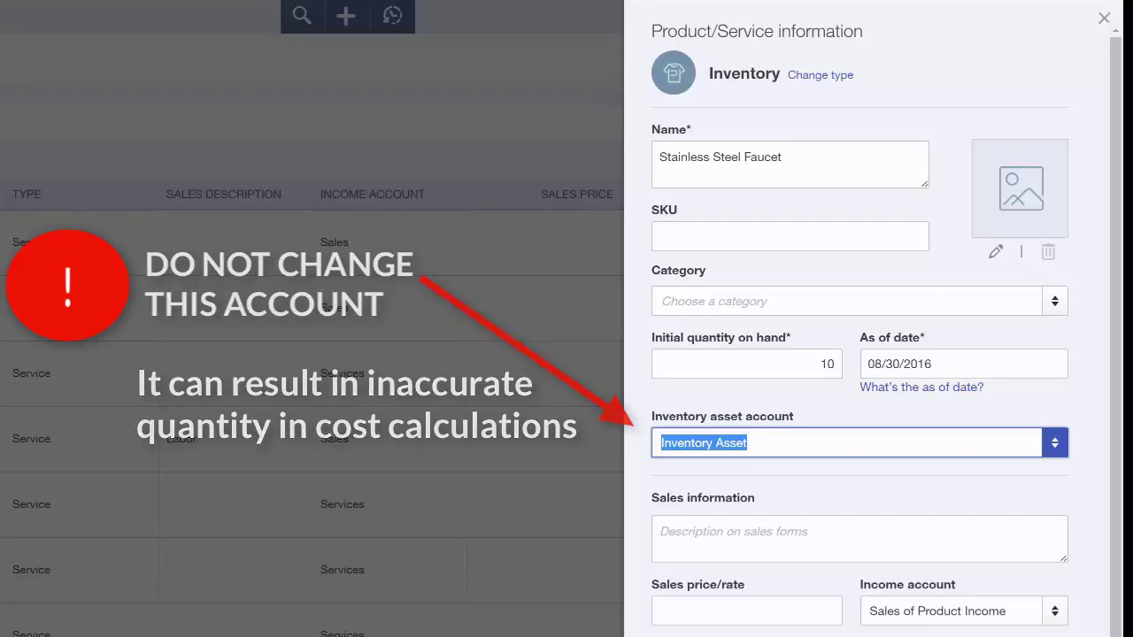
# - Copy the item name "Stainless Steel Faucet" into the sales description
pyautogui.click(776, 535)
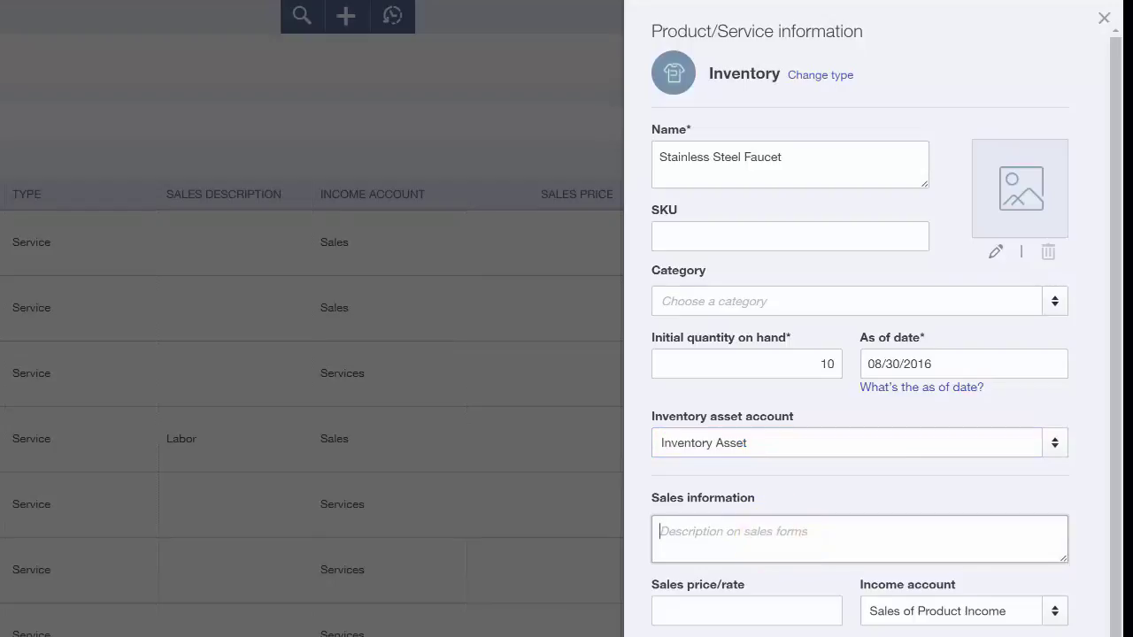
pyautogui.click(823, 177)
pyautogui.moveTo(822, 177); pyautogui.dragTo(607, 156)
pyautogui.hotkey('ctrl', 'c')
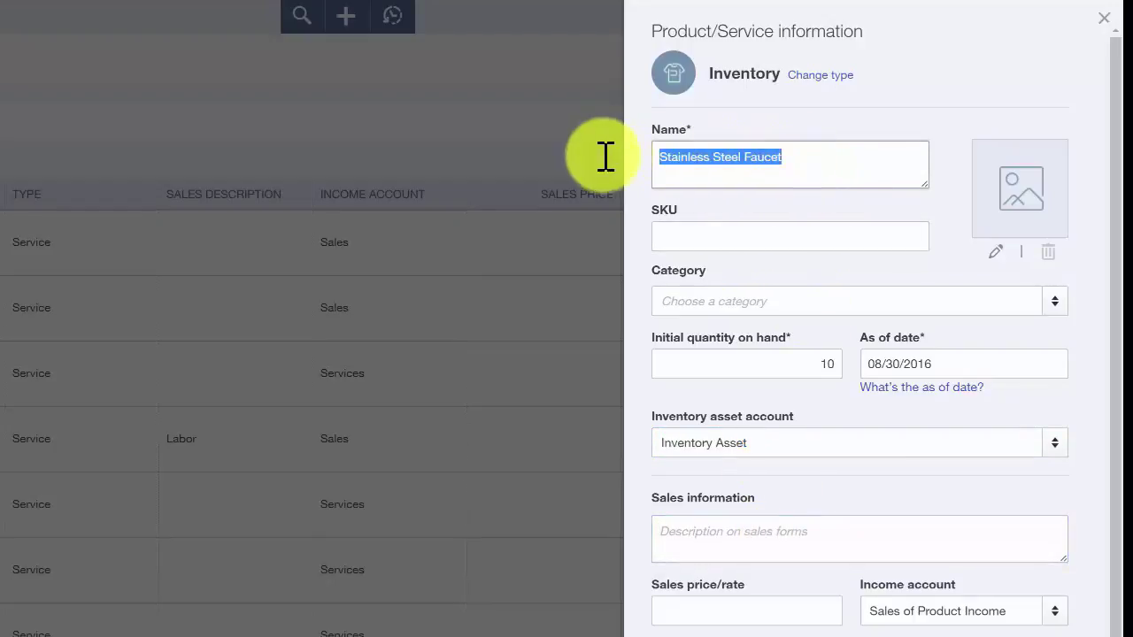
pyautogui.click(763, 531)
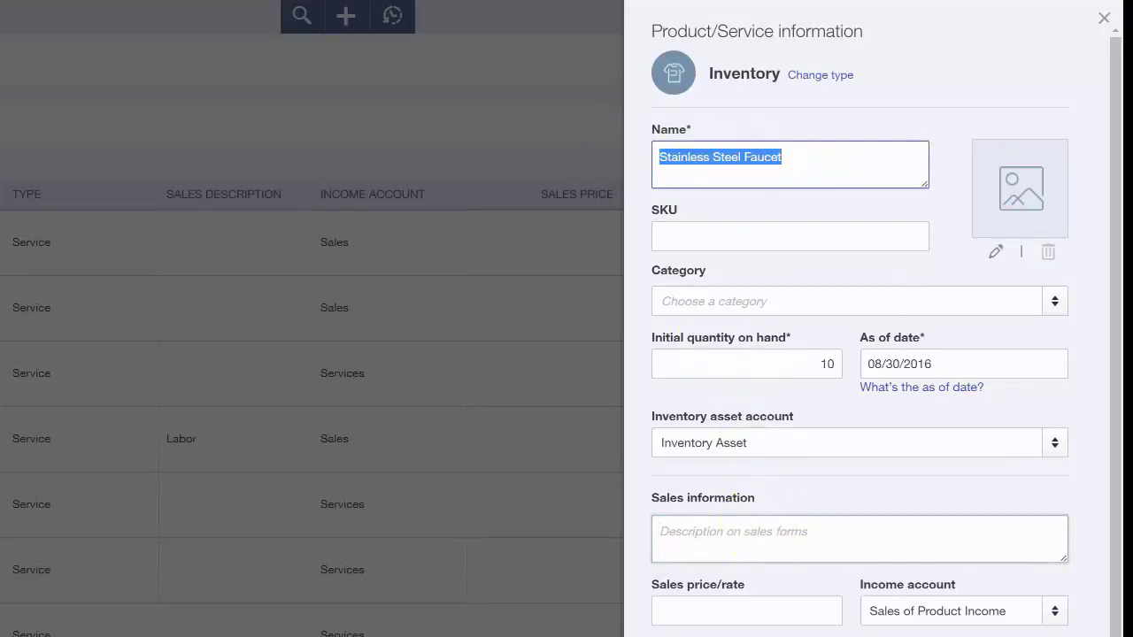
pyautogui.hotkey('ctrl', 'v')
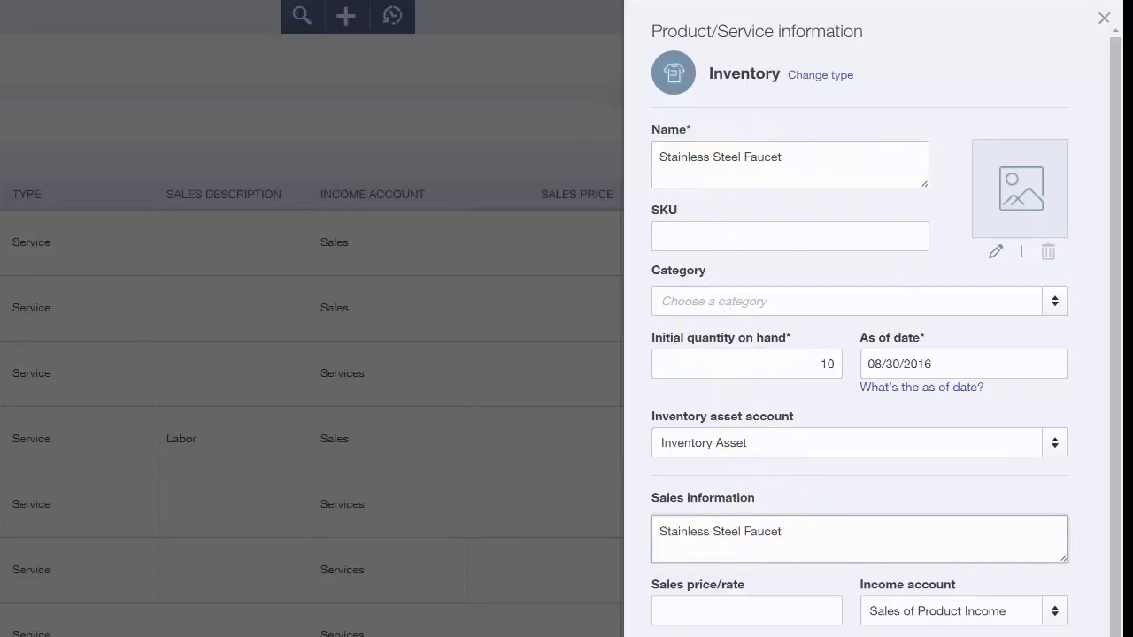
# - Set the sales price to 200.00 and review the income account options, keeping Sales of Product Income
pyautogui.click(749, 602)
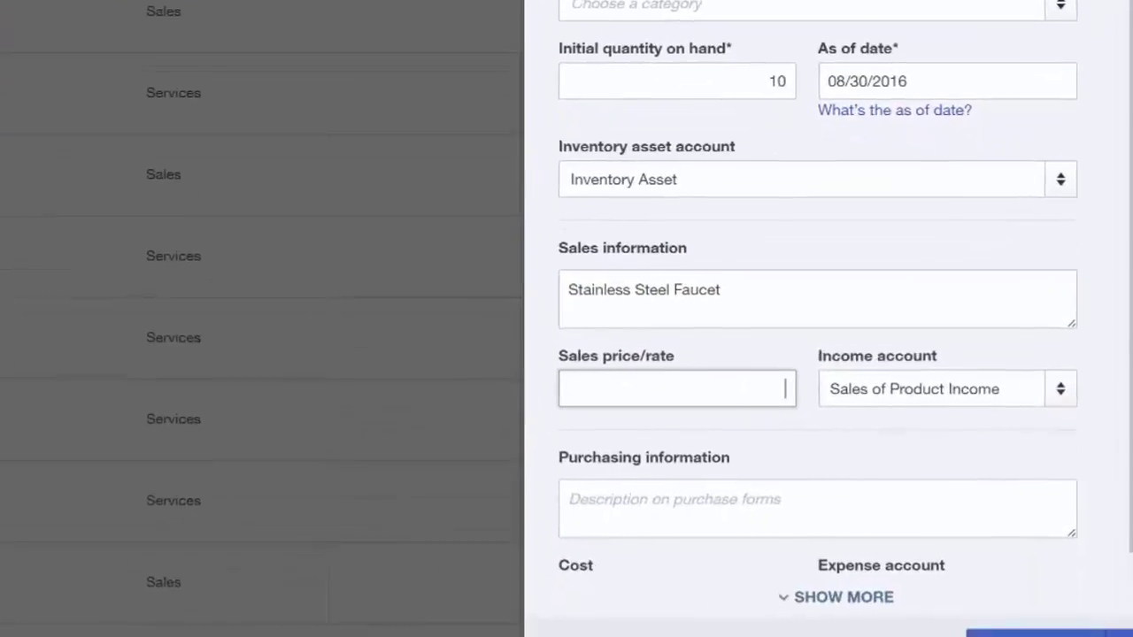
pyautogui.write('200')
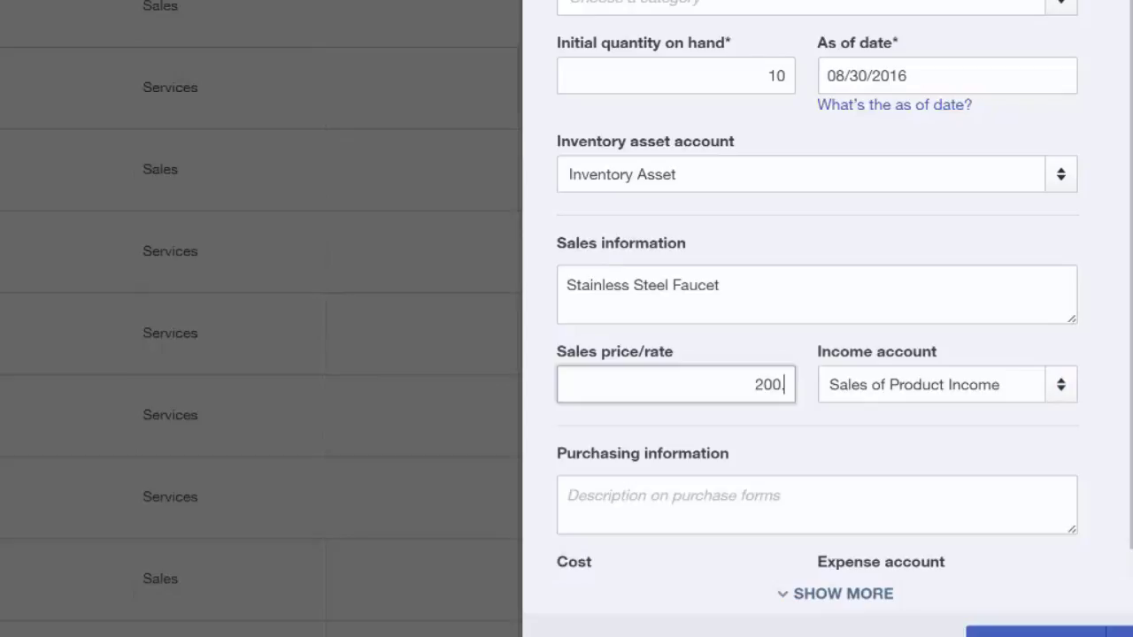
pyautogui.click(1027, 386)
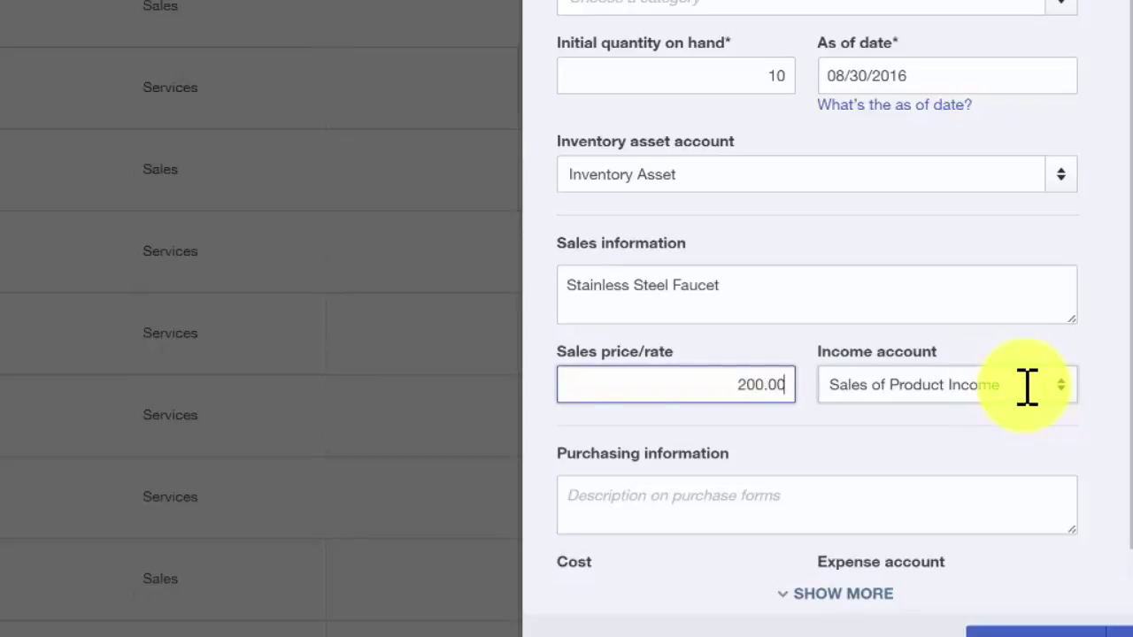
pyautogui.click(1027, 387)
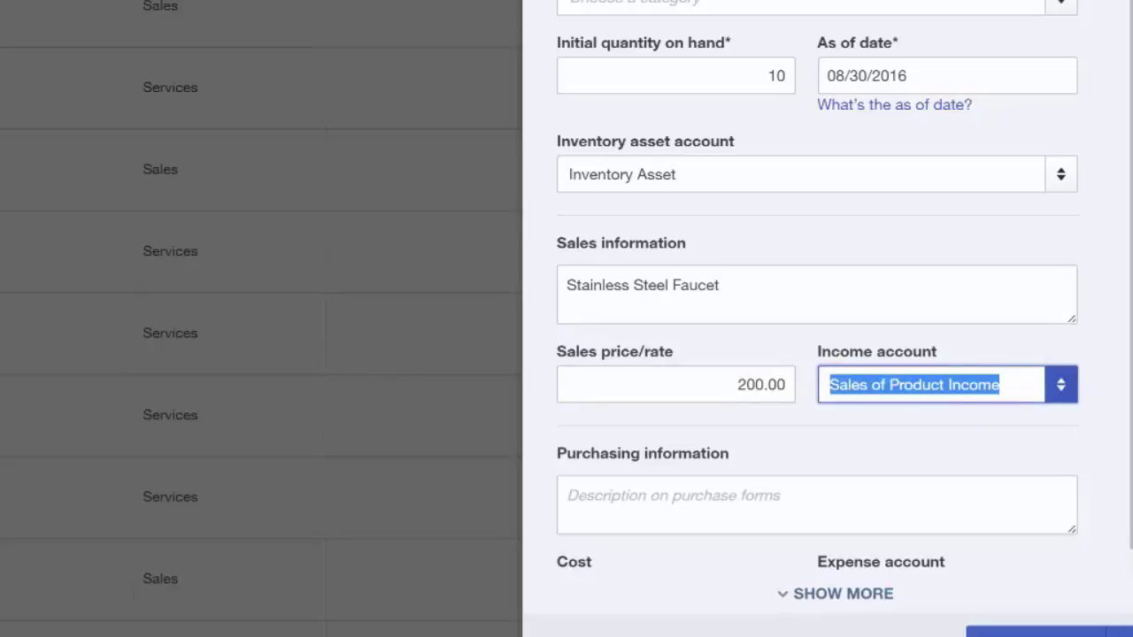
pyautogui.click(1063, 389)
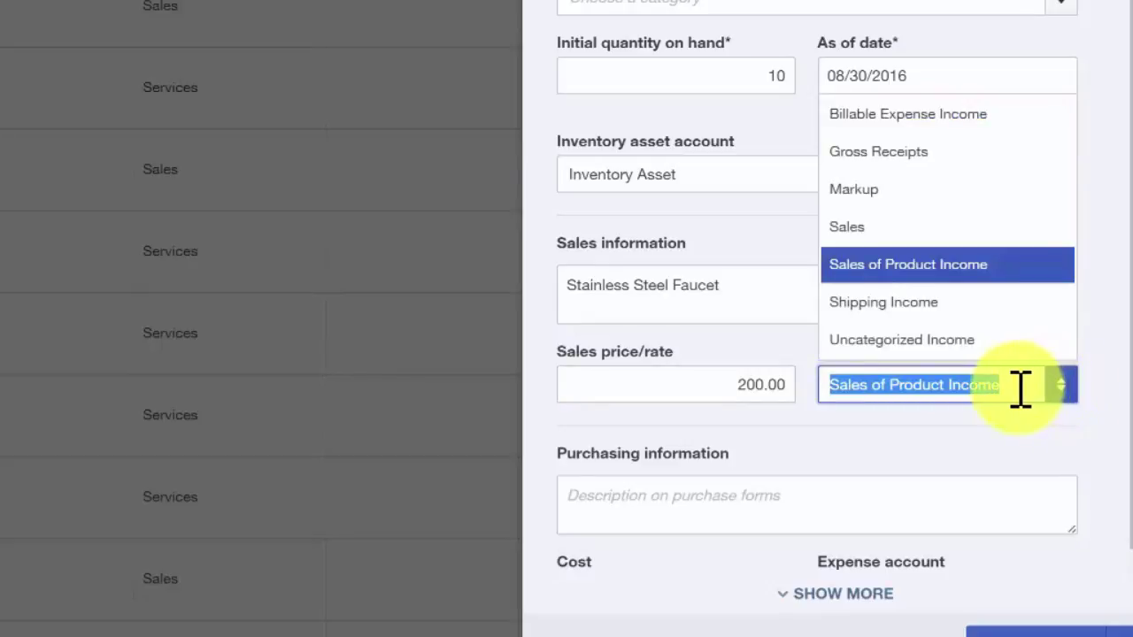
# - Copy the sales description "Stainless Steel Faucet" into the purchasing description
pyautogui.click(645, 531)
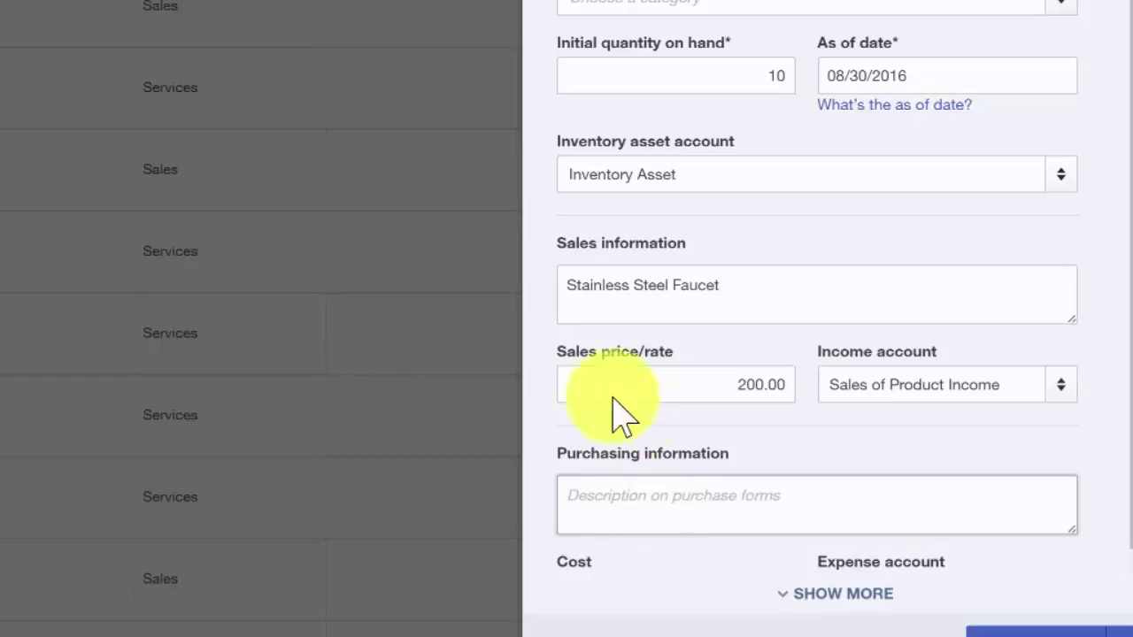
pyautogui.moveTo(731, 295); pyautogui.dragTo(505, 298)
pyautogui.hotkey('ctrl', 'c')
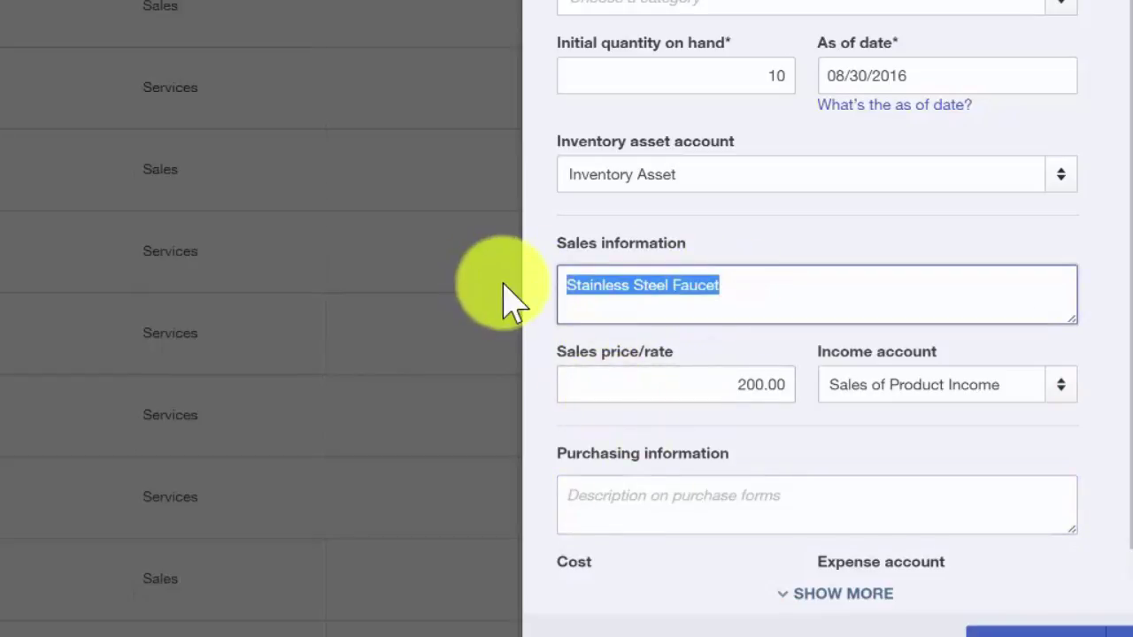
pyautogui.click(633, 488)
pyautogui.hotkey('ctrl', 'v')
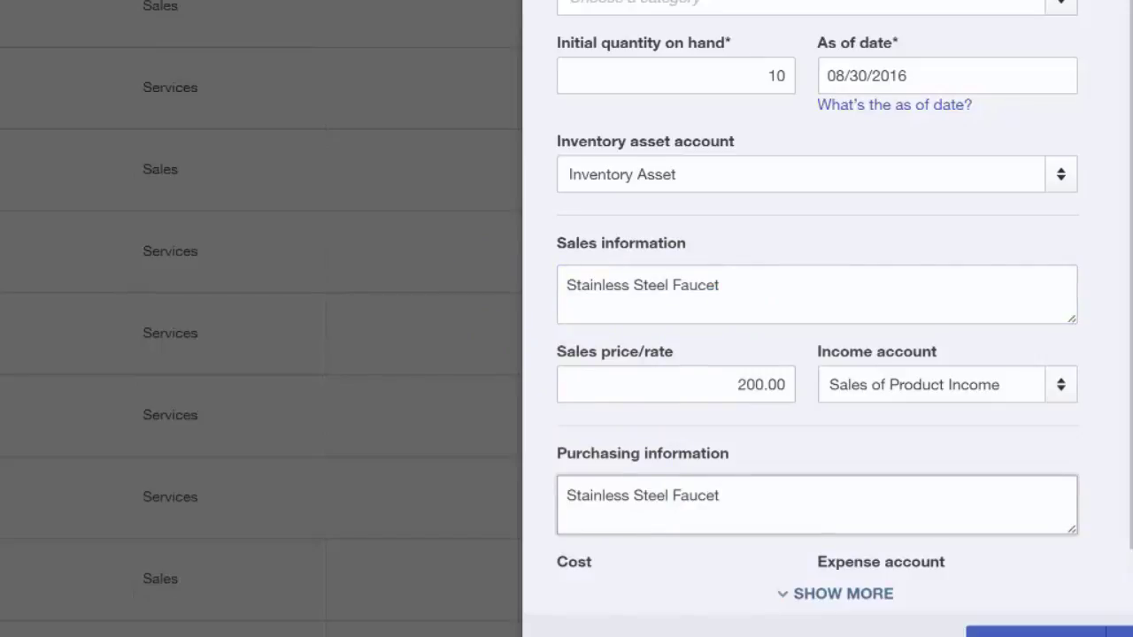
# - Set the item's cost to 100.00 and keep Cost of Goods Sold as the expense account
pyautogui.scroll(-1, 632, 495)
pyautogui.click(641, 556)
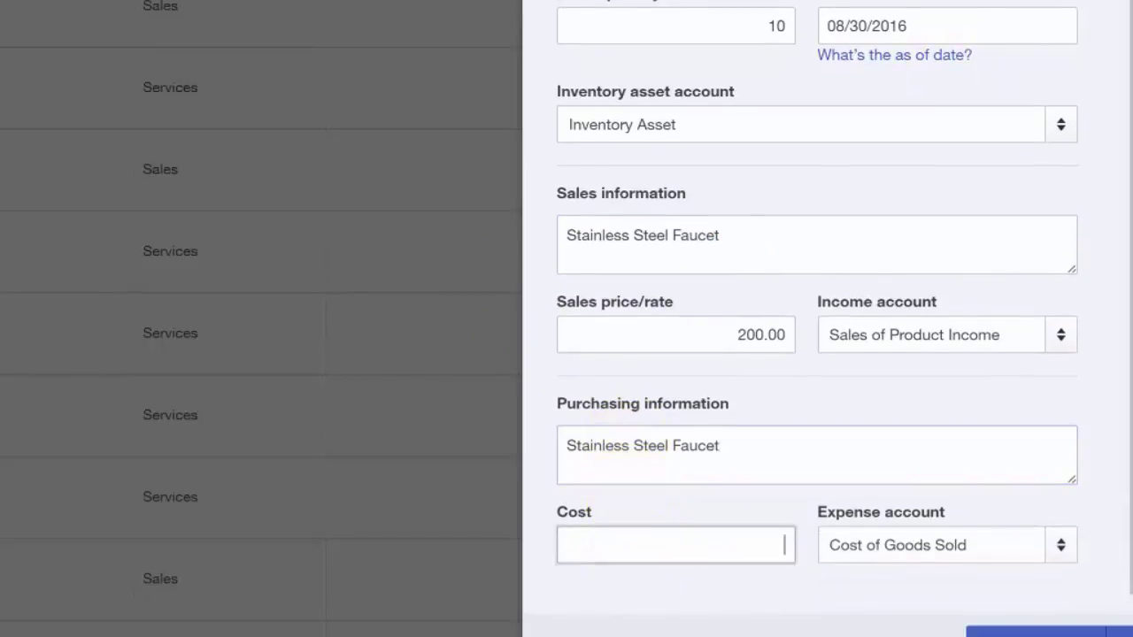
pyautogui.write('100.00')
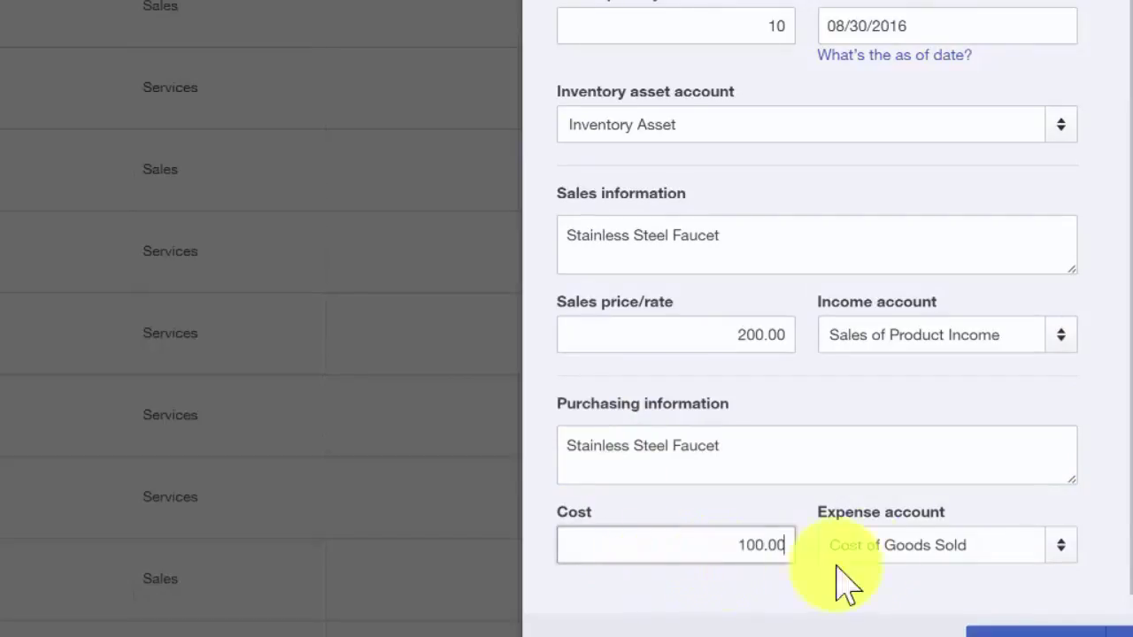
pyautogui.click(974, 544)
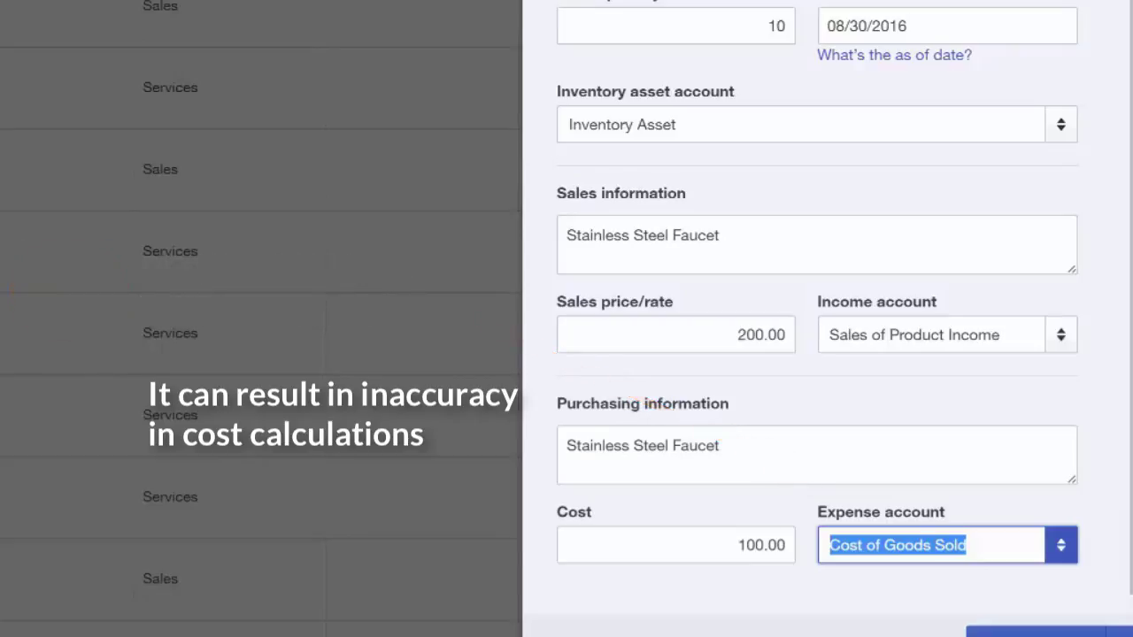
pyautogui.click(969, 545)
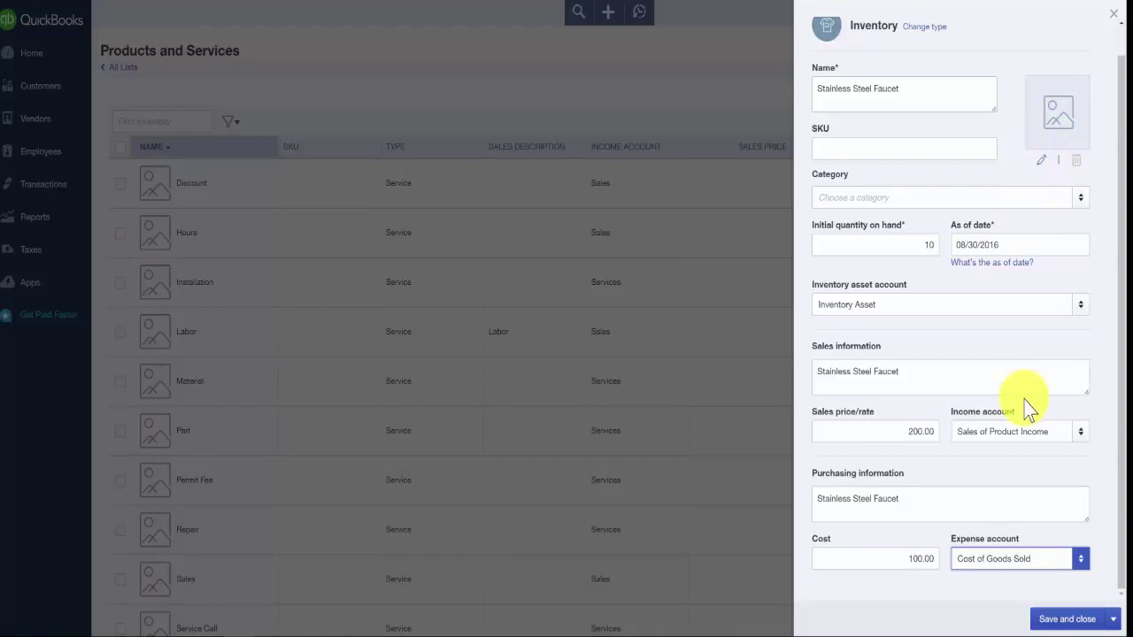
# - Save and close the faucet item and check its row in the Products and Services list
pyautogui.click(1085, 625)
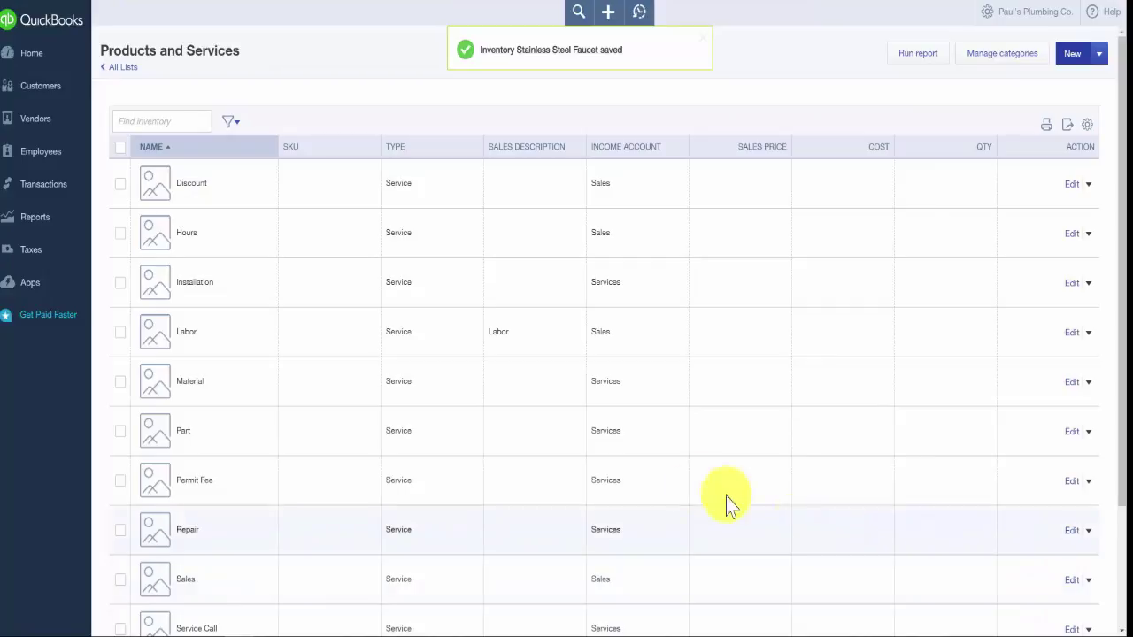
pyautogui.scroll(-3, 222, 557)
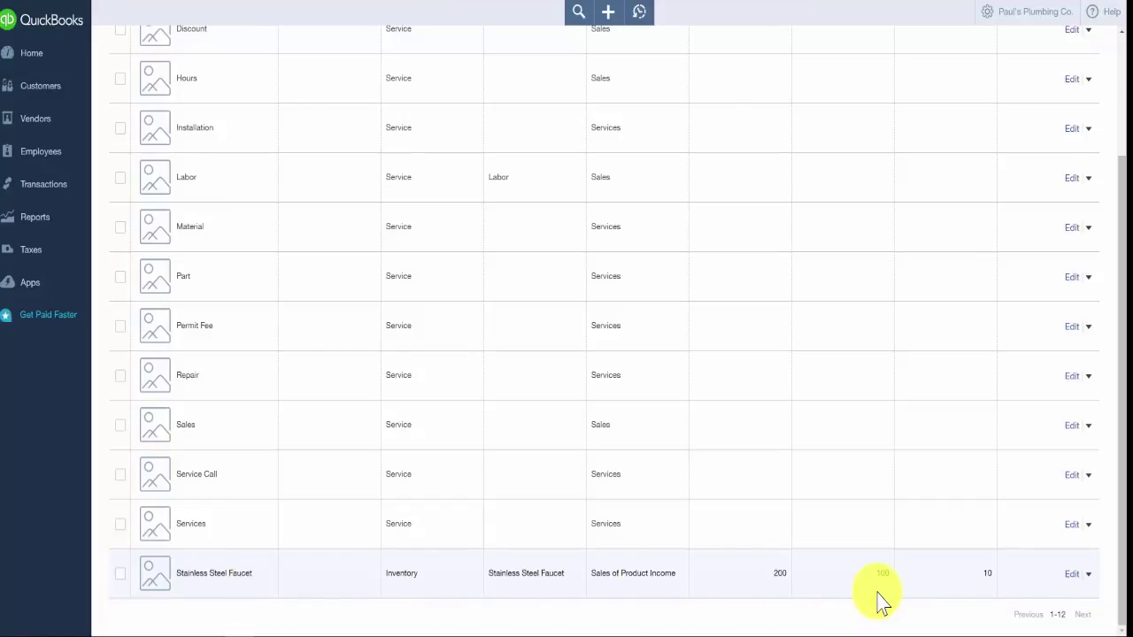
pyautogui.scroll(3, 879, 600)
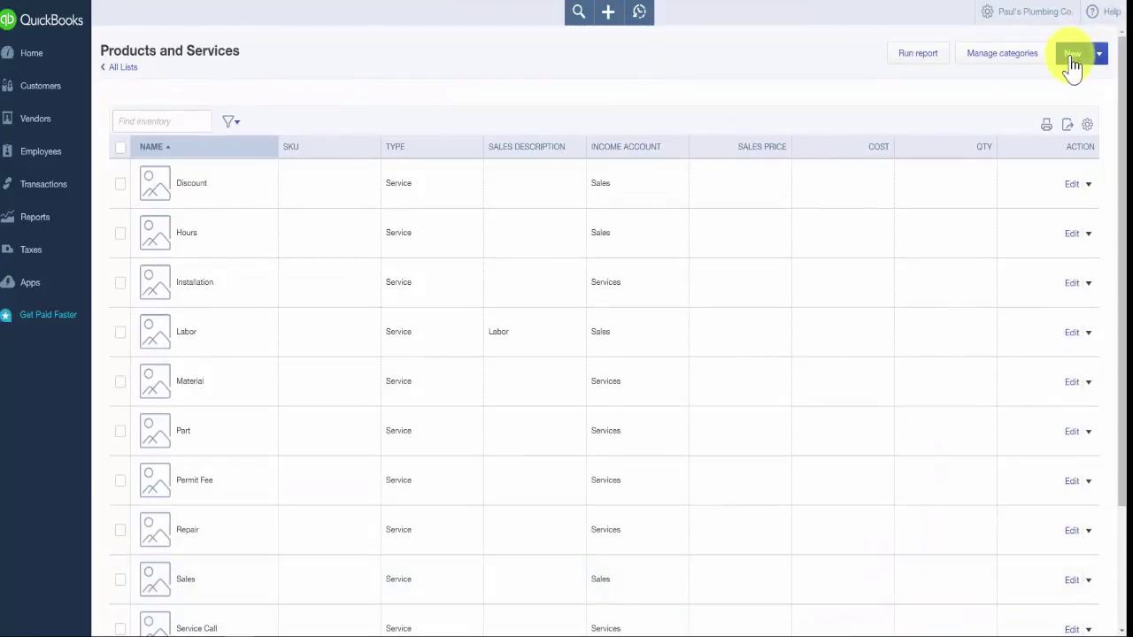
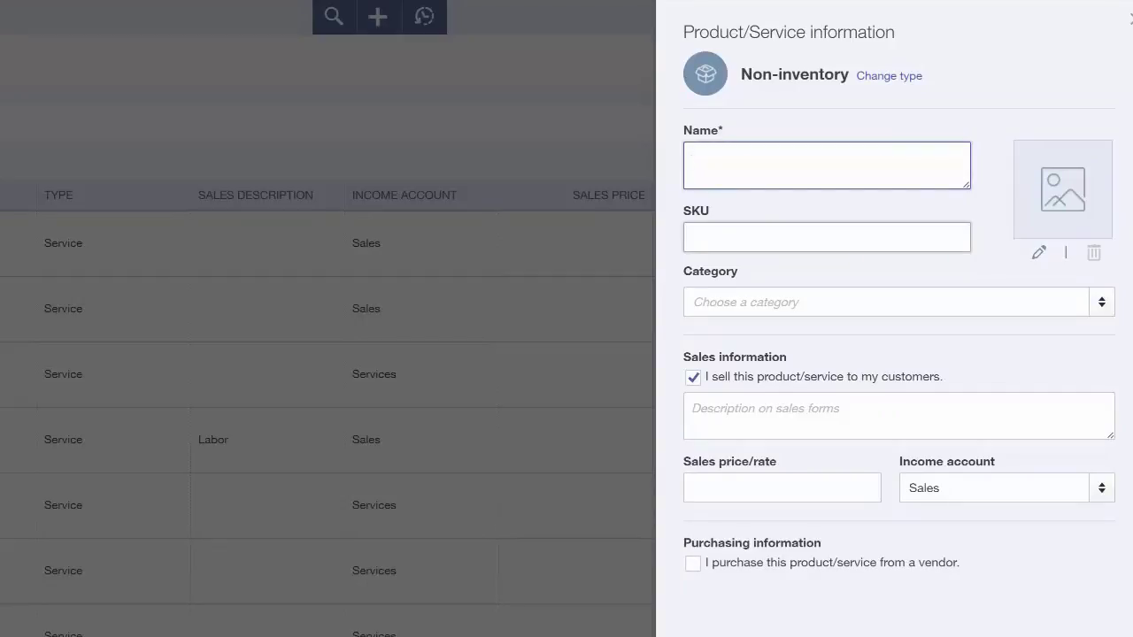
# - Fill in the non-inventory item with name, sales description and purchasing description "Draino", sales price 50.00 and cost 20.00
pyautogui.click(728, 172)
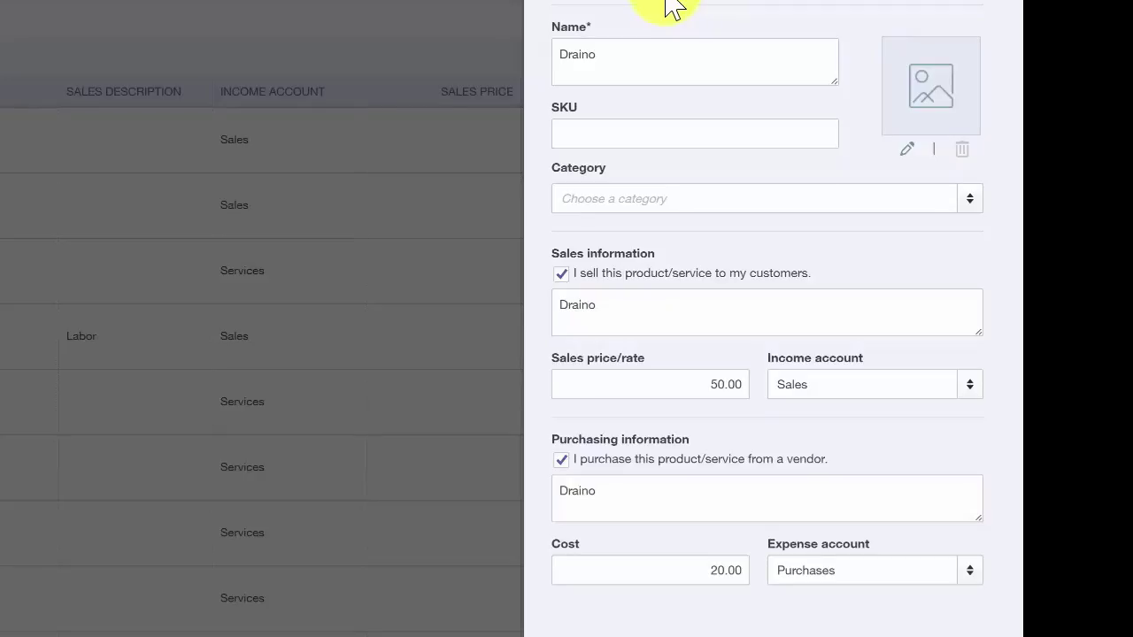
pyautogui.doubleClick(612, 53)
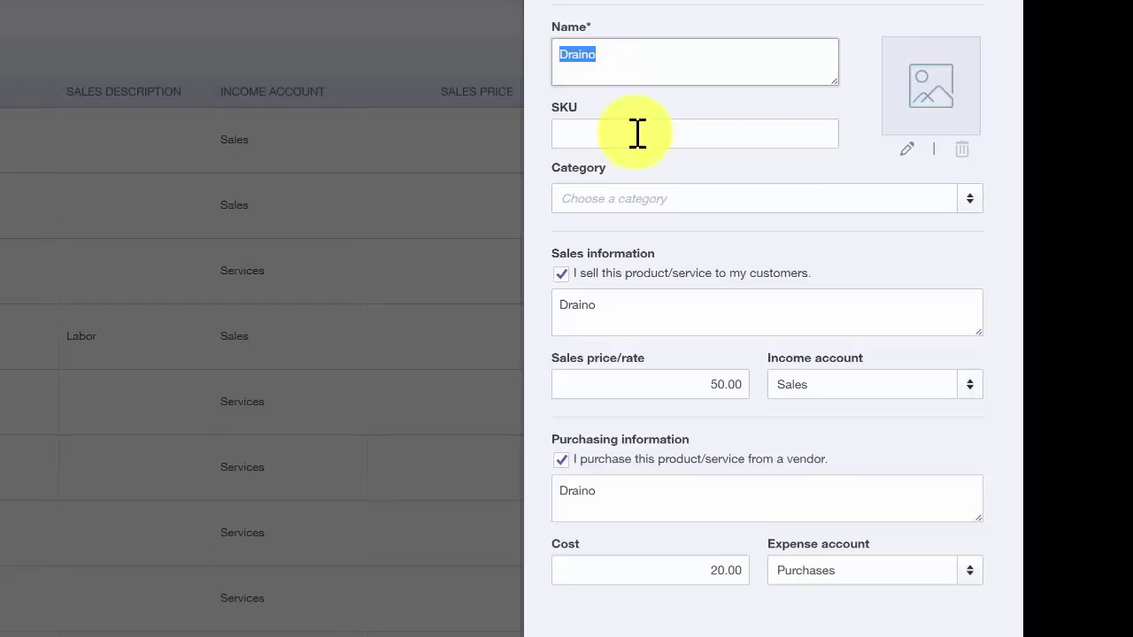
pyautogui.click(659, 306)
pyautogui.hotkey('ctrl', 'a')
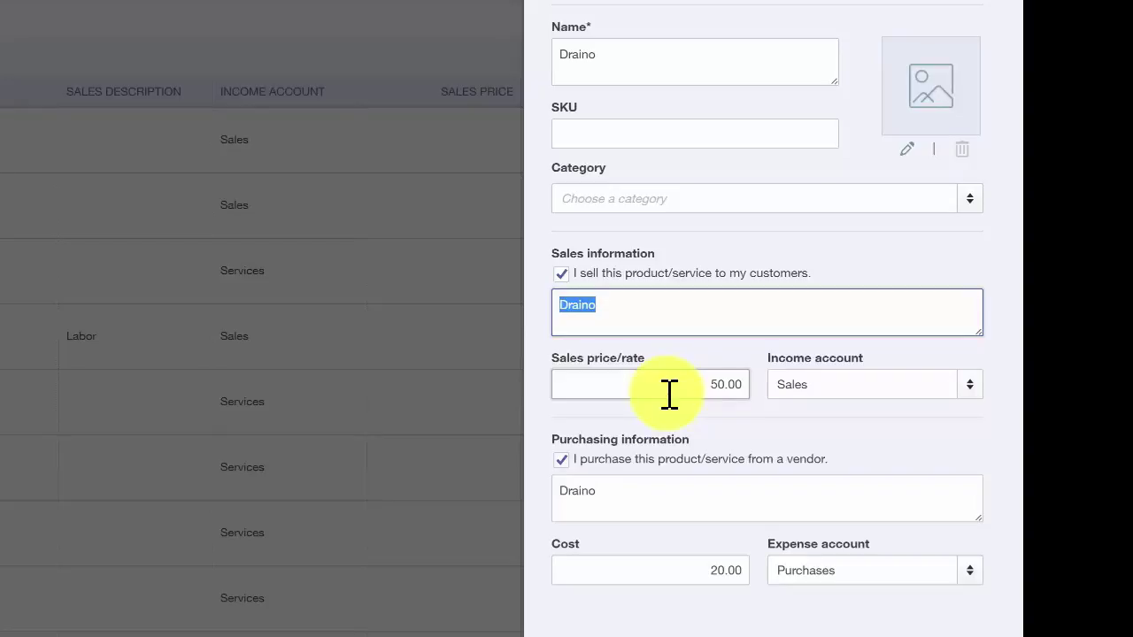
pyautogui.click(678, 490)
pyautogui.doubleClick(678, 491)
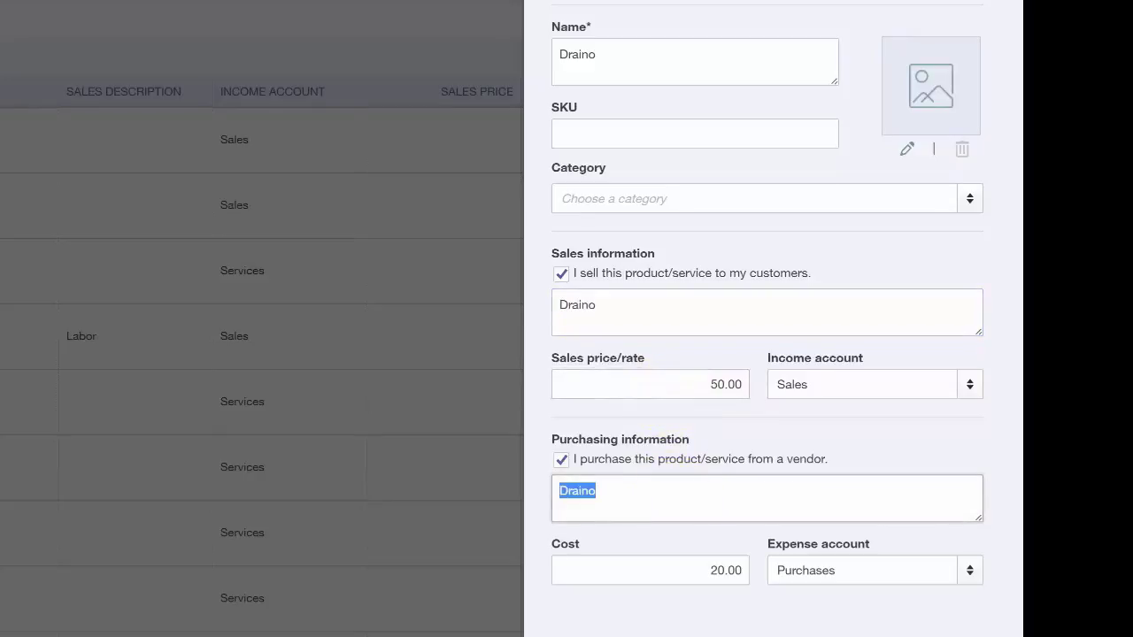
# - Review the expense account options, keep Purchases, and save and close the Draino item
pyautogui.click(821, 568)
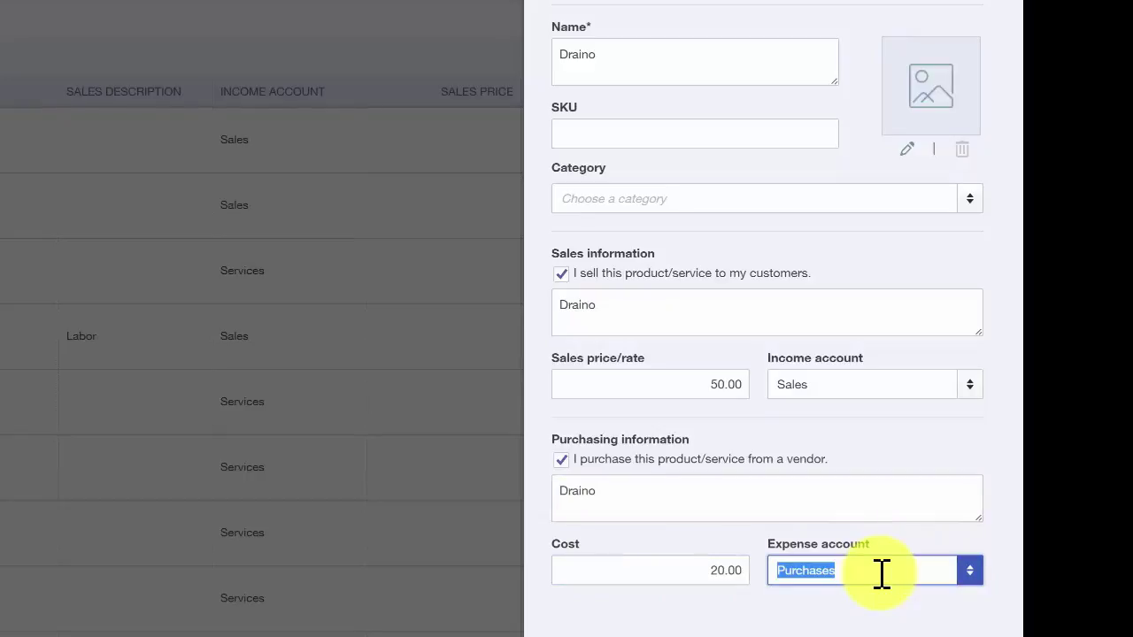
pyautogui.click(970, 571)
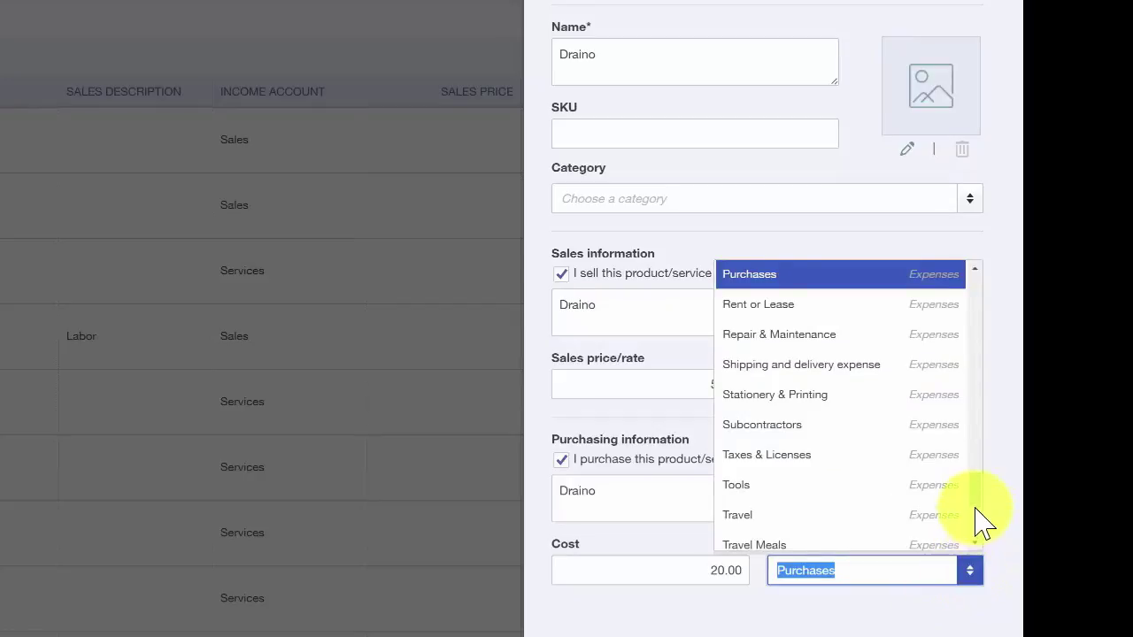
pyautogui.moveTo(976, 505); pyautogui.dragTo(981, 298)
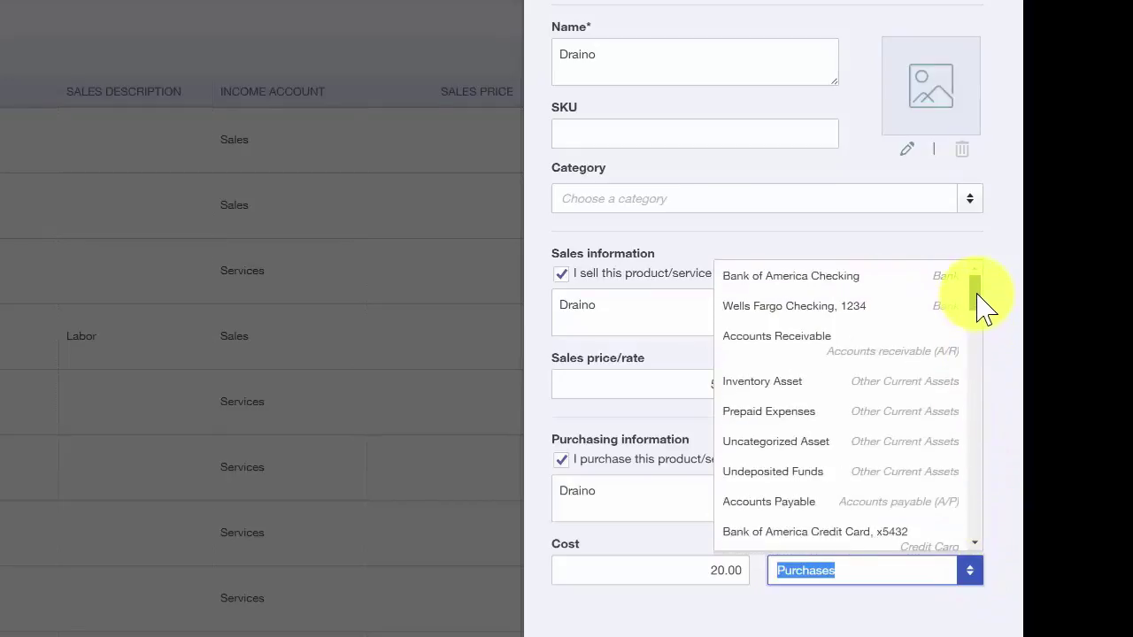
pyautogui.moveTo(989, 344); pyautogui.dragTo(978, 531)
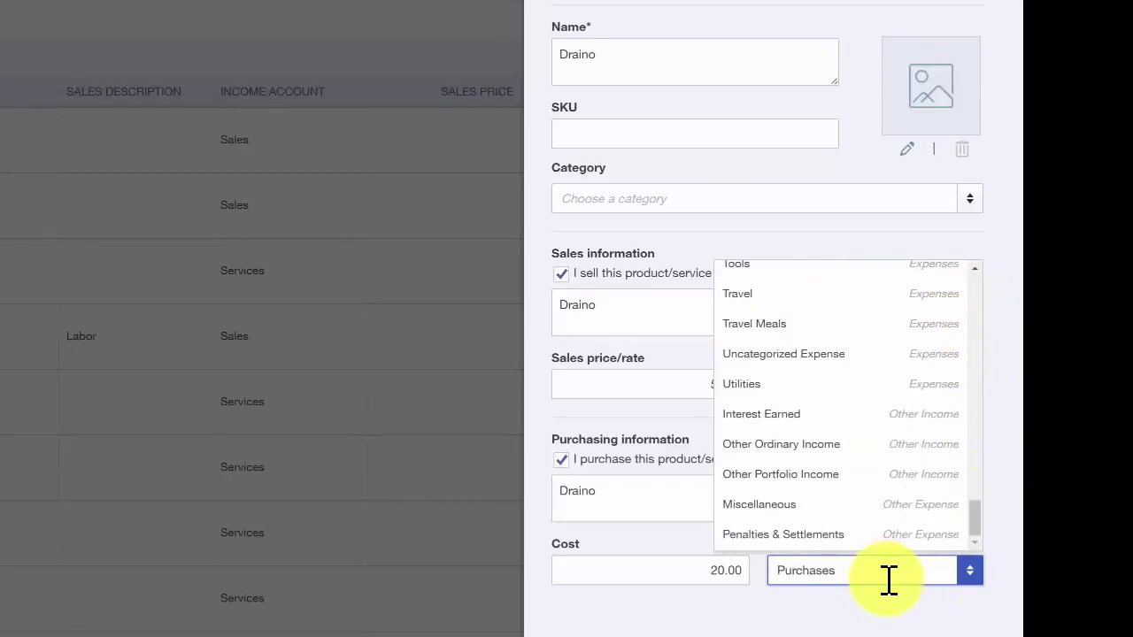
pyautogui.click(881, 630)
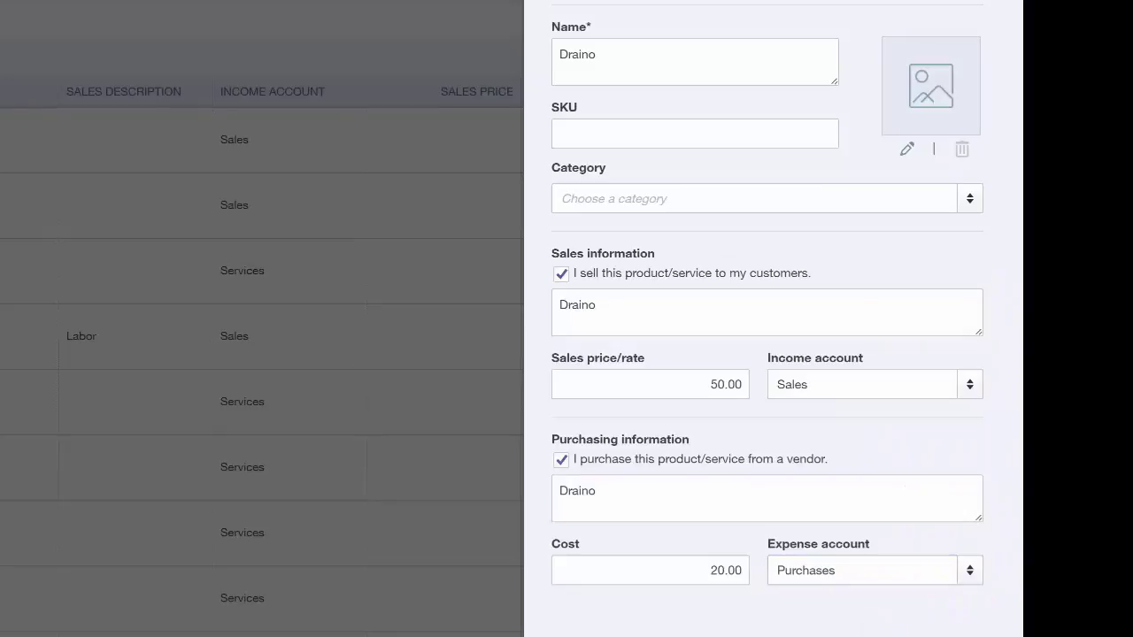
pyautogui.click(882, 574)
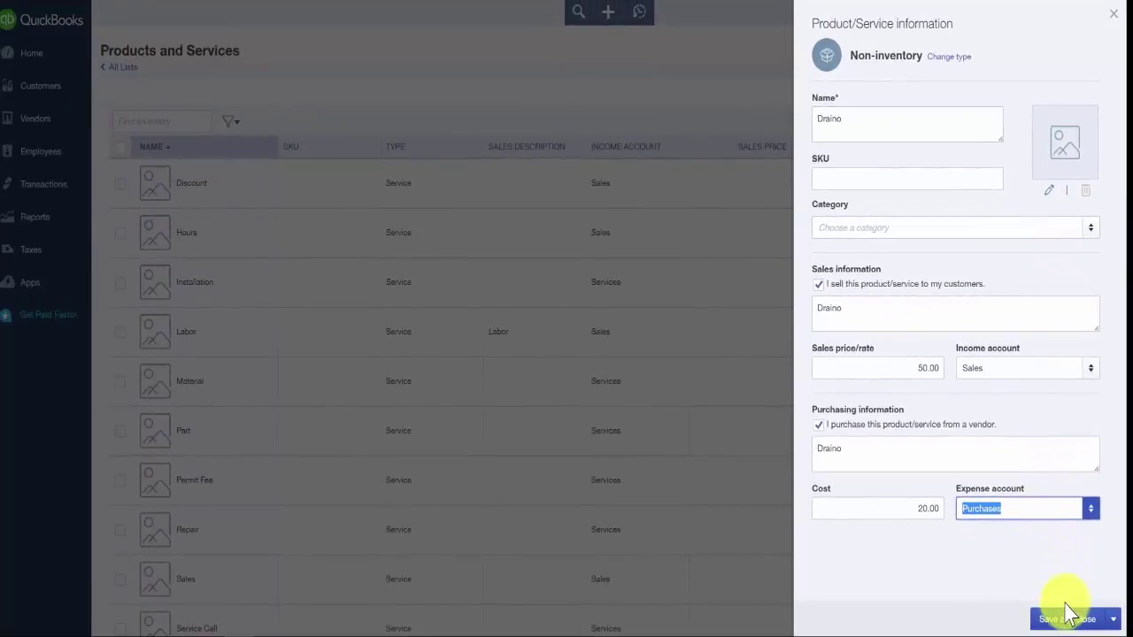
pyautogui.click(1065, 622)
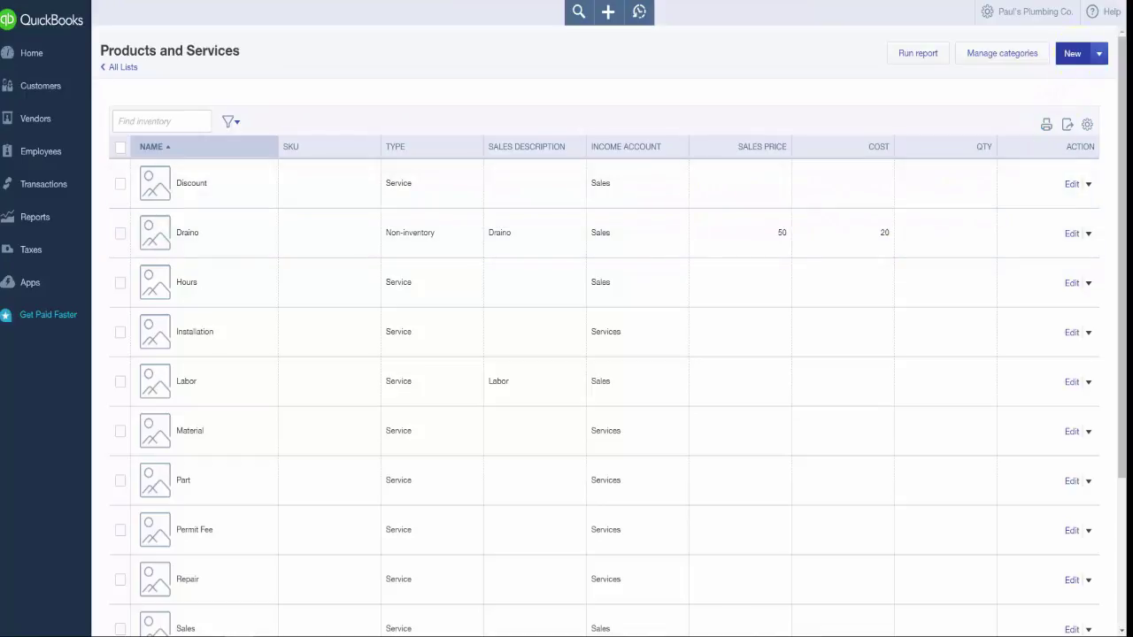
# - Create a new item of type Service and name it "Plumbing Services"
pyautogui.click(1072, 53)
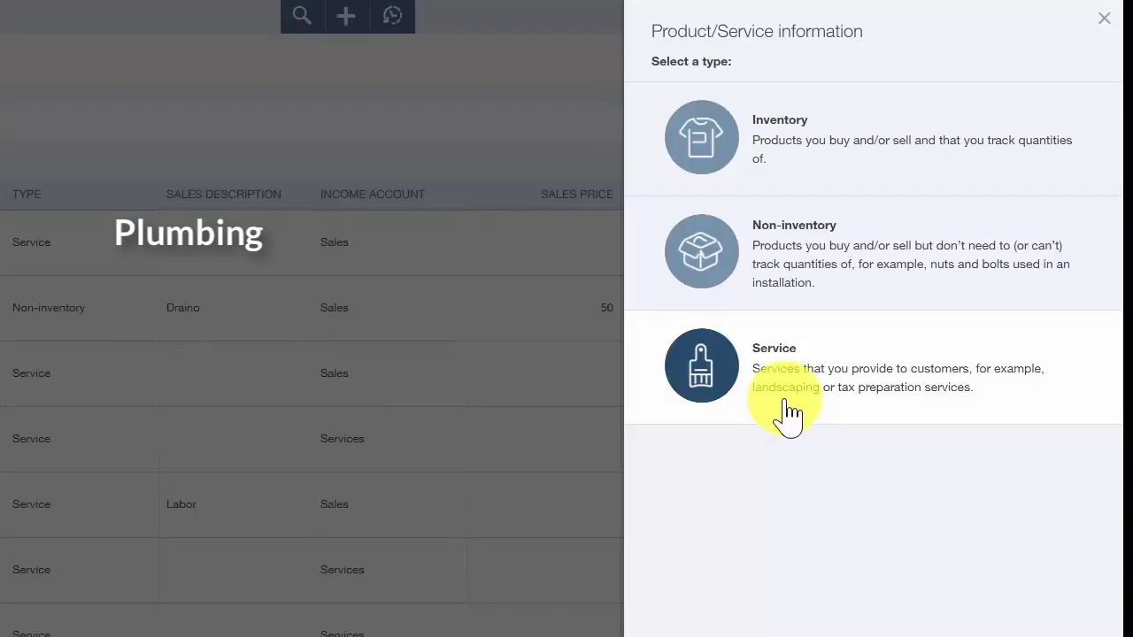
pyautogui.click(787, 414)
pyautogui.write('Plumbing')
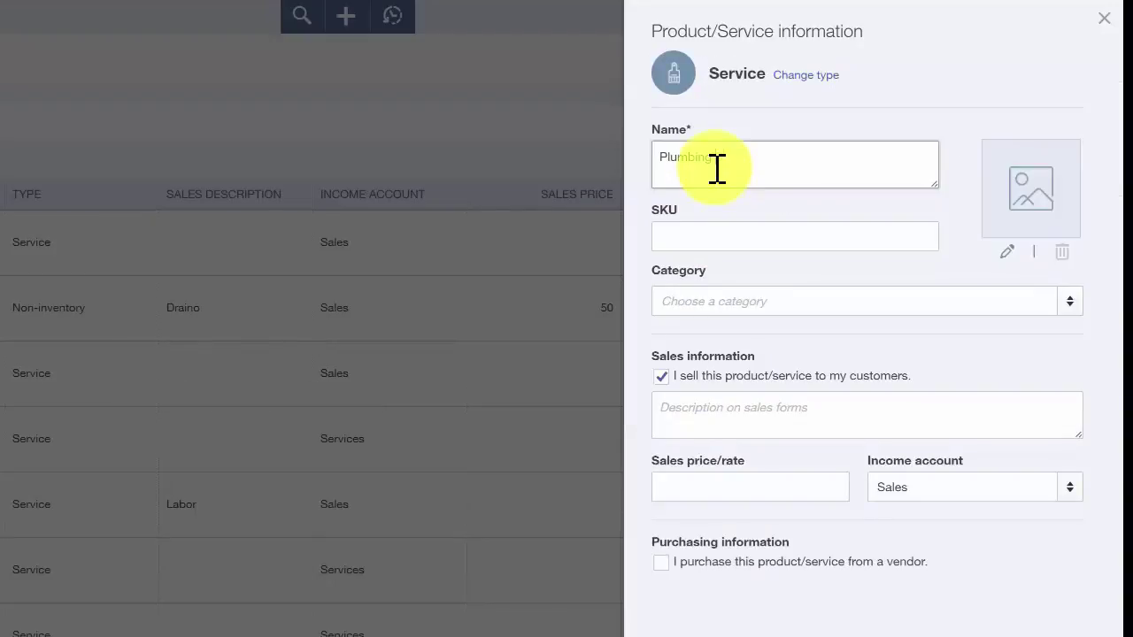
pyautogui.write(' Services')
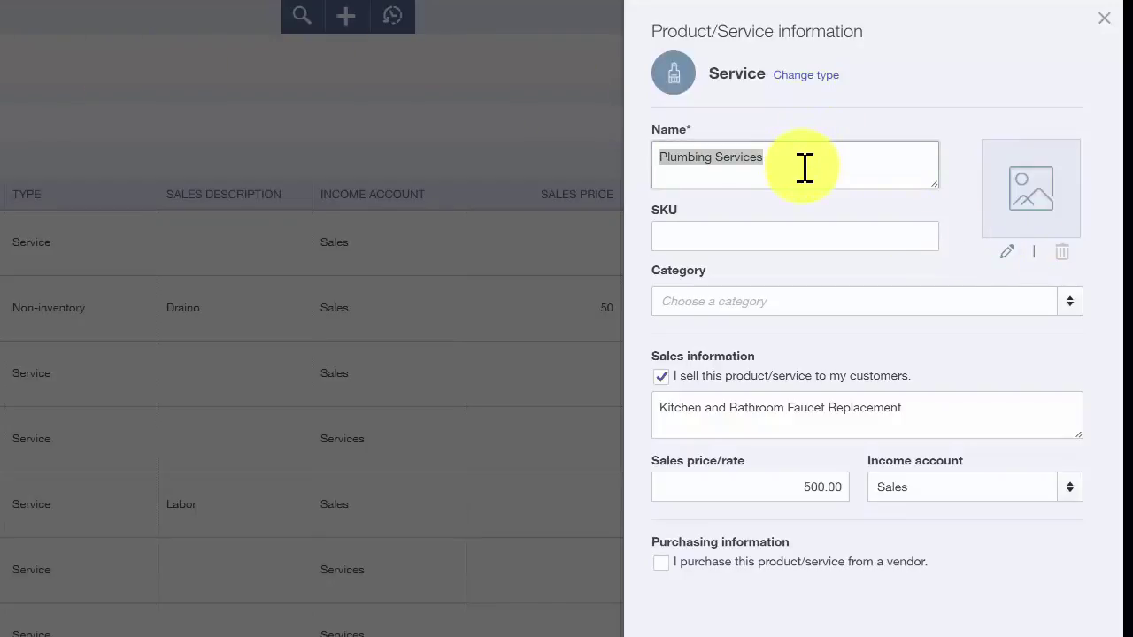
# - Enter "Kitchen and Bathroom Faucet Replacement" as the service's sales description
pyautogui.press('Tab')
pyautogui.click(895, 408)
pyautogui.moveTo(896, 408); pyautogui.dragTo(662, 417)
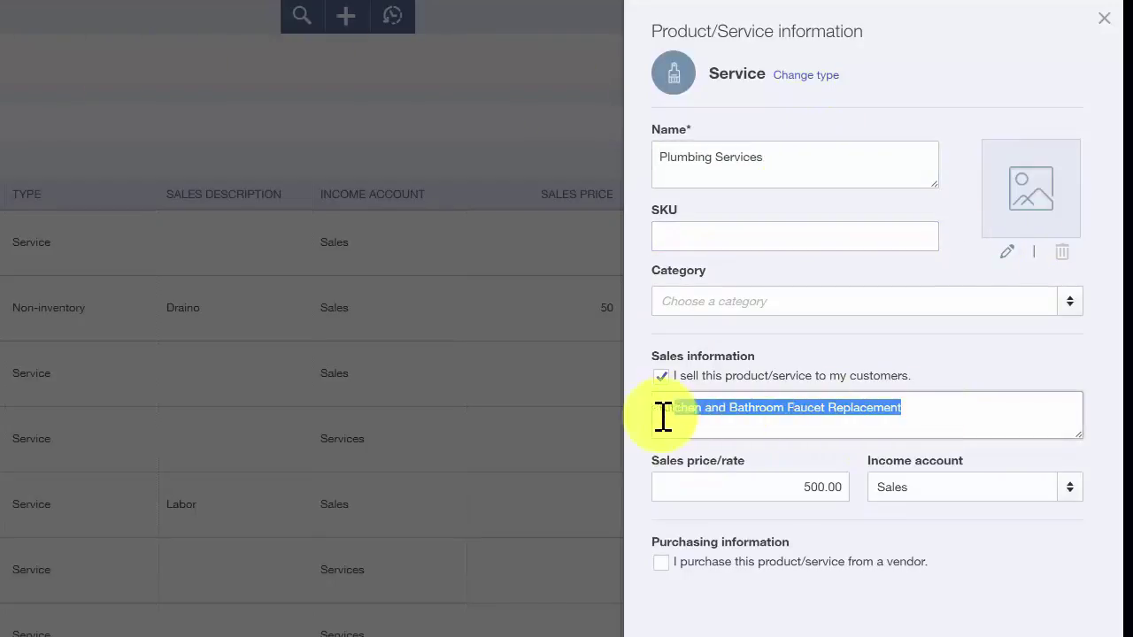
pyautogui.click(949, 414)
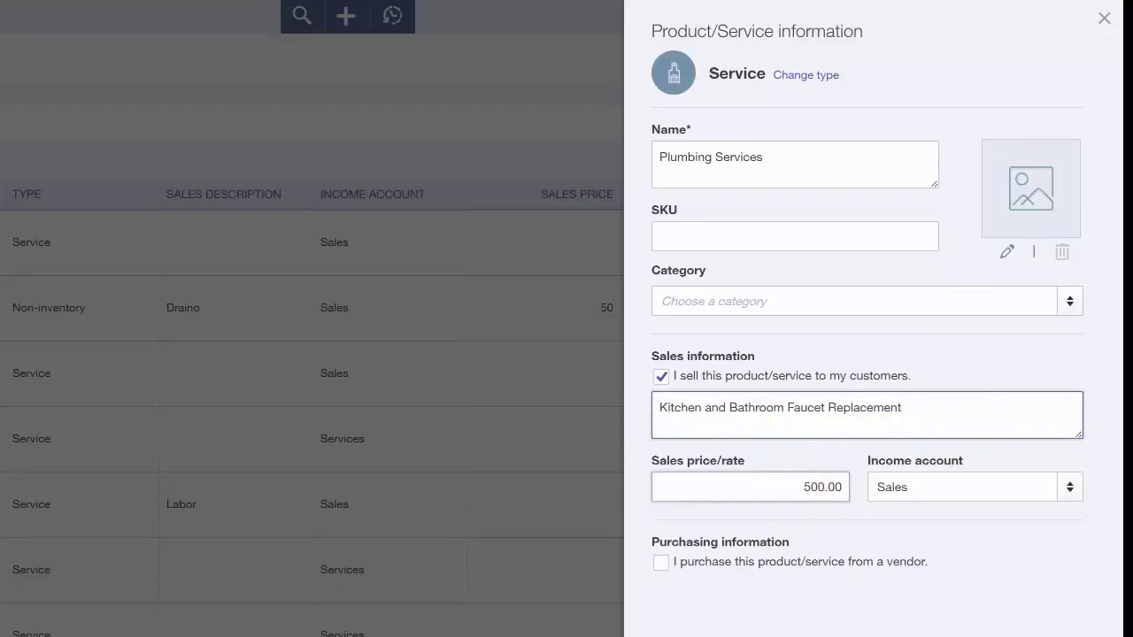
# - Set the service's sales price to 500.00, keep Sales as the income account, and save and close the item
pyautogui.press('Tab')
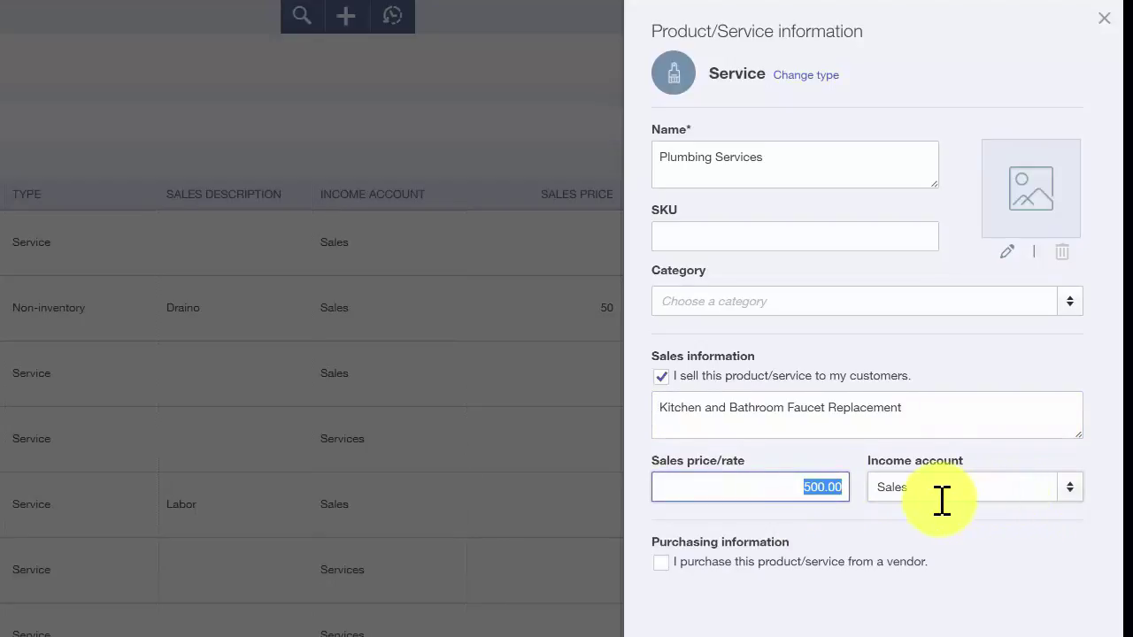
pyautogui.press('Tab')
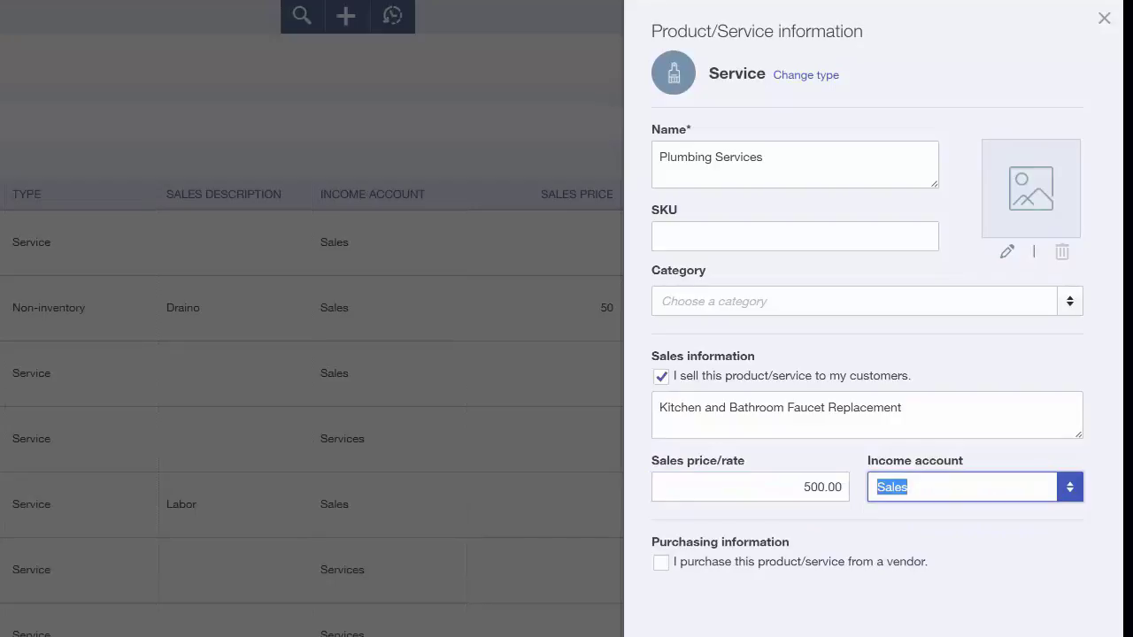
pyautogui.click(1069, 494)
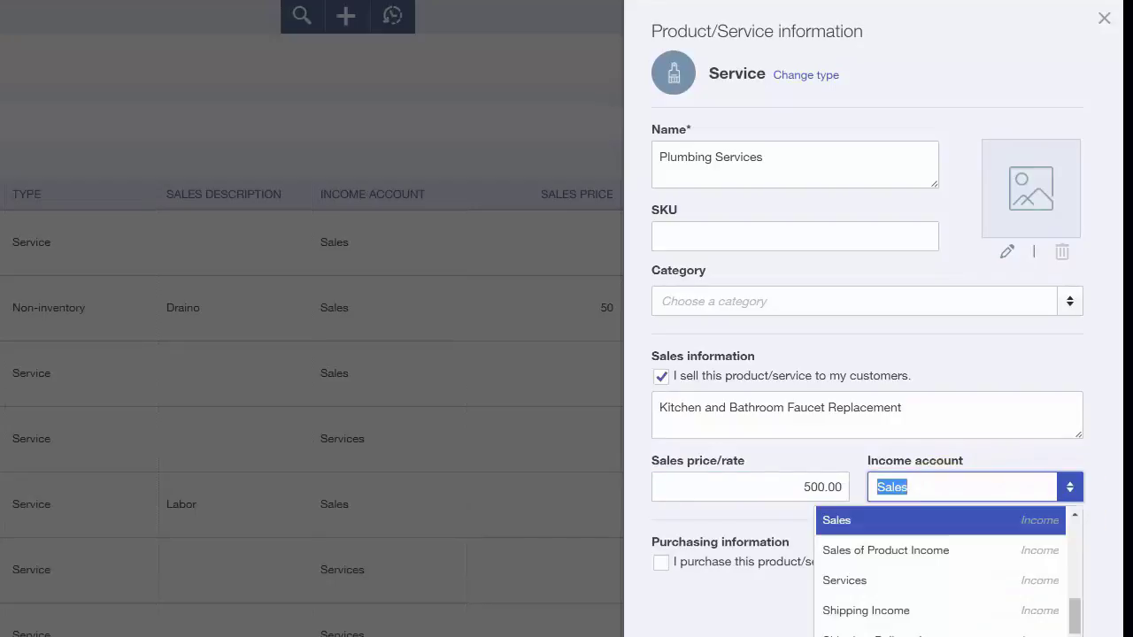
pyautogui.press('Return')
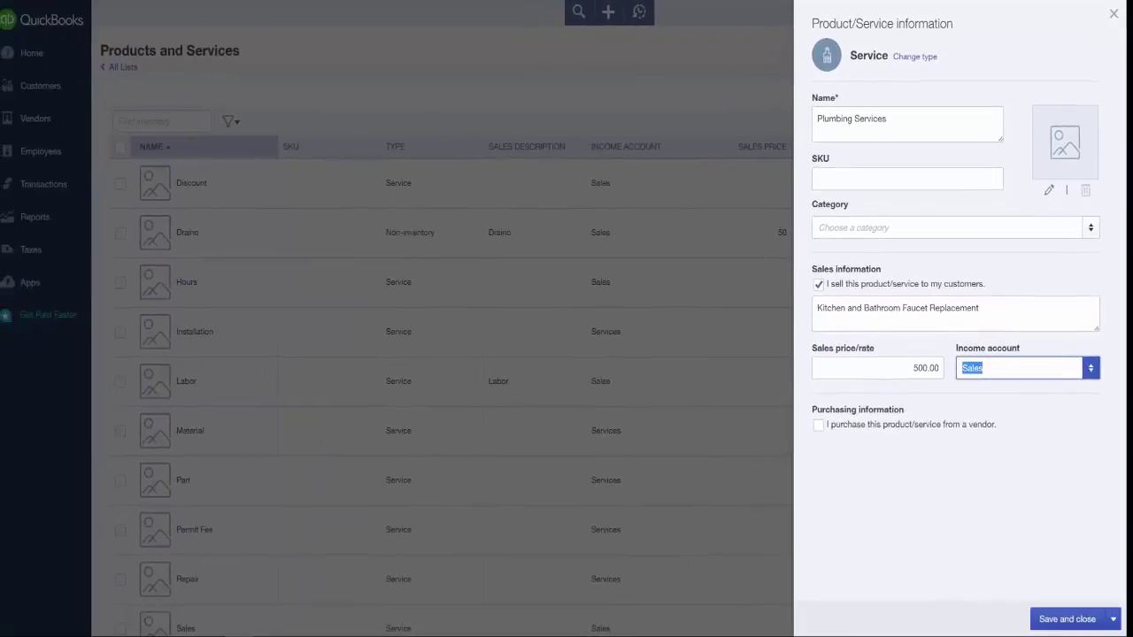
pyautogui.click(1073, 619)
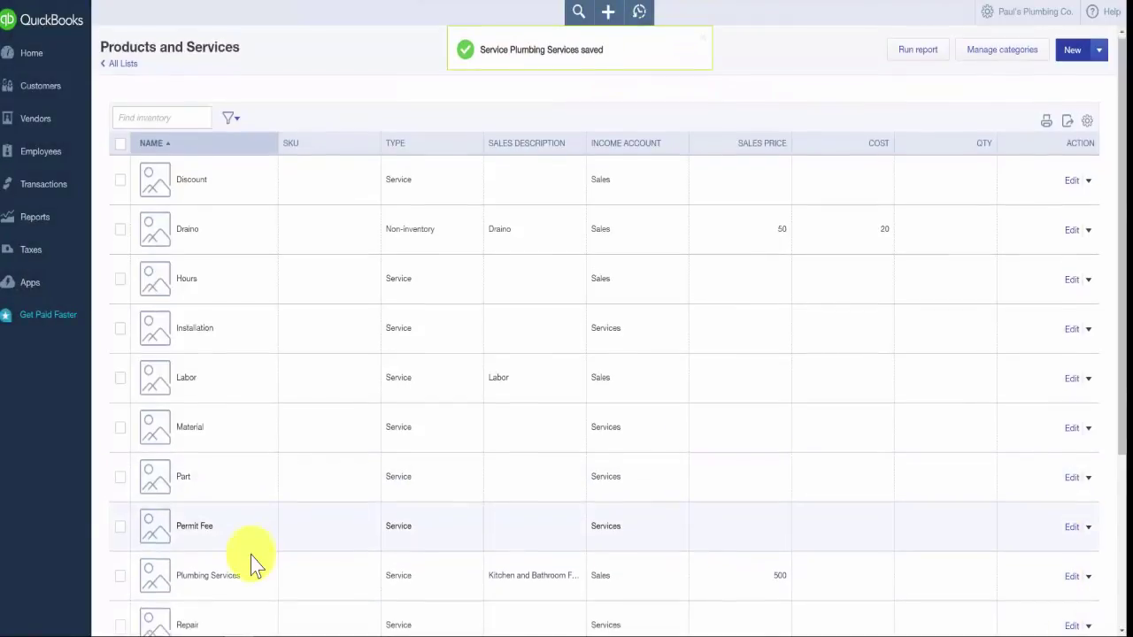
# - Review the added items in the Products and Services list and run the Product/Service List report
pyautogui.scroll(-2, 253, 561)
pyautogui.scroll(-1, 253, 561)
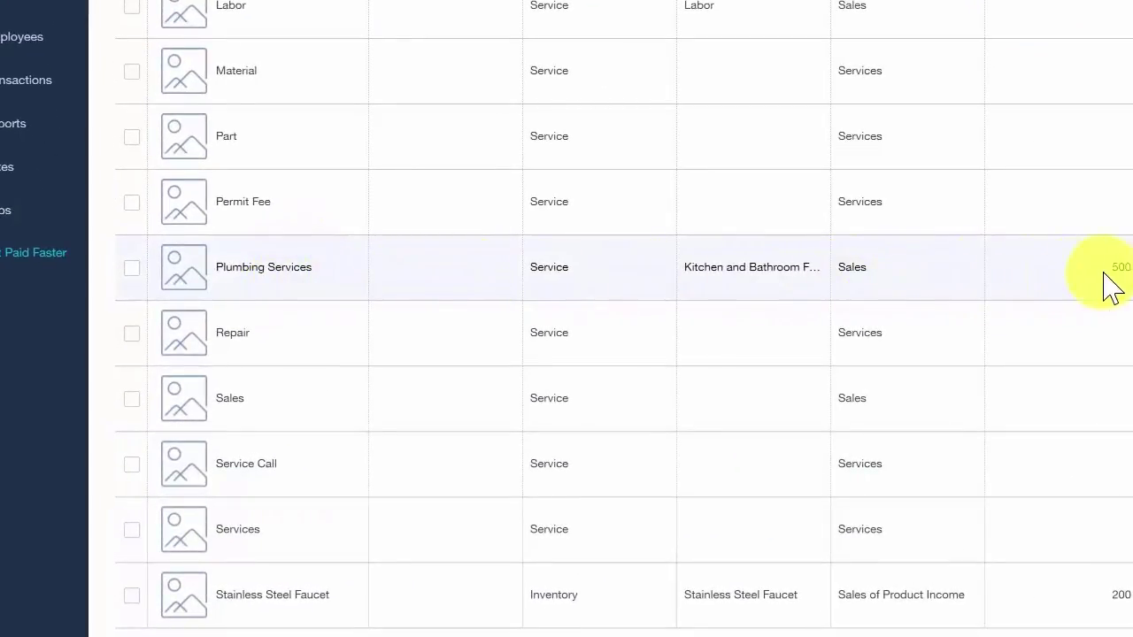
pyautogui.scroll(3, 728, 339)
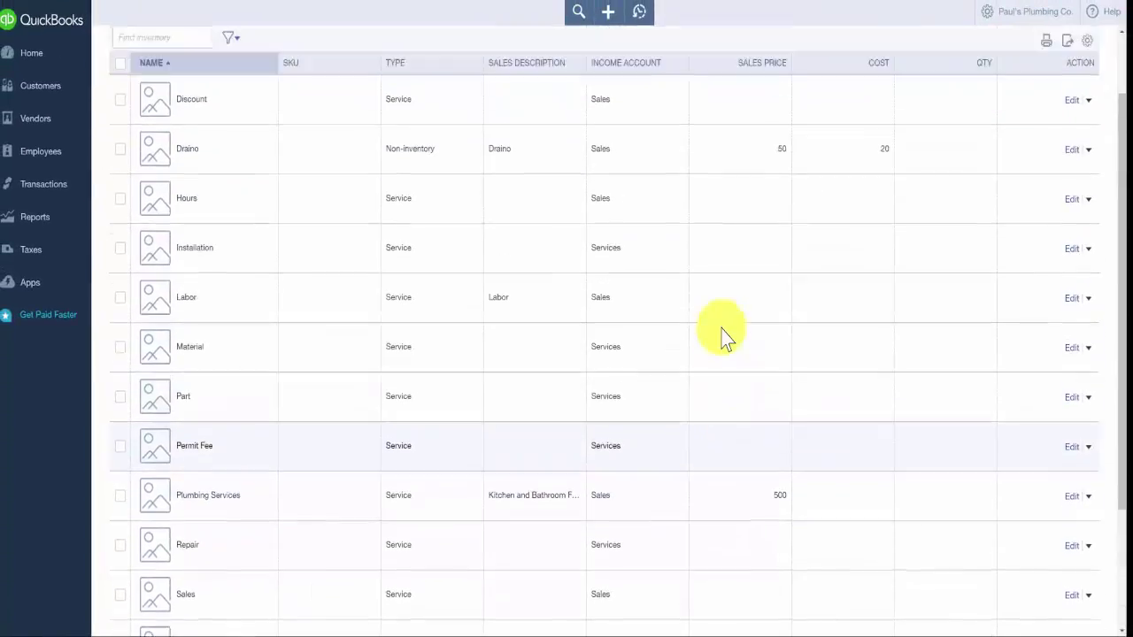
pyautogui.scroll(1, 722, 339)
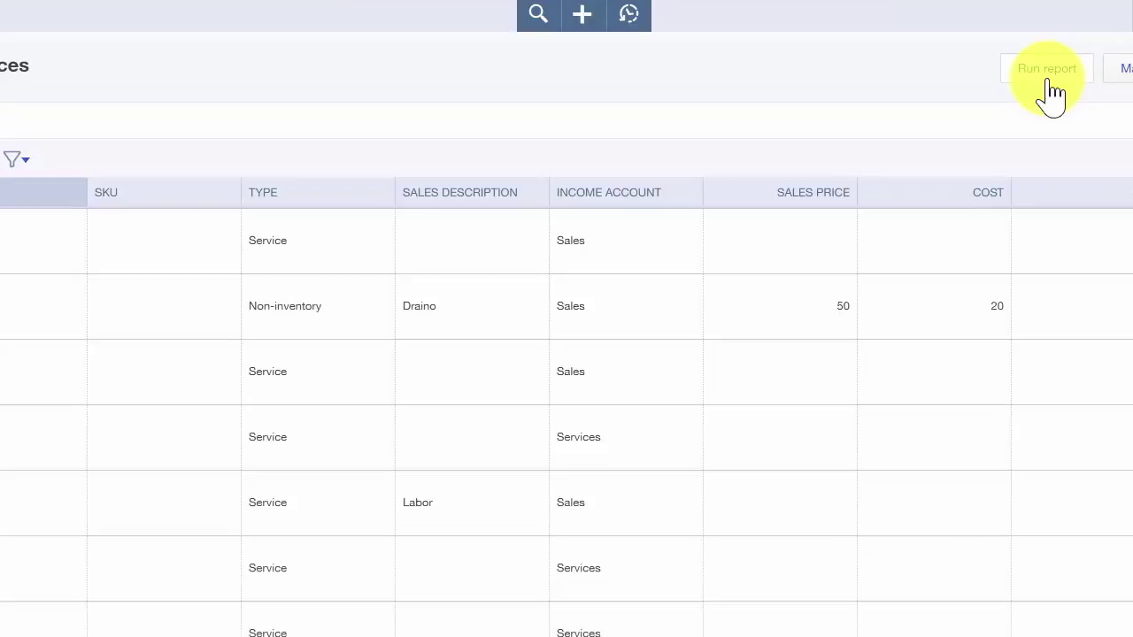
pyautogui.click(1049, 81)
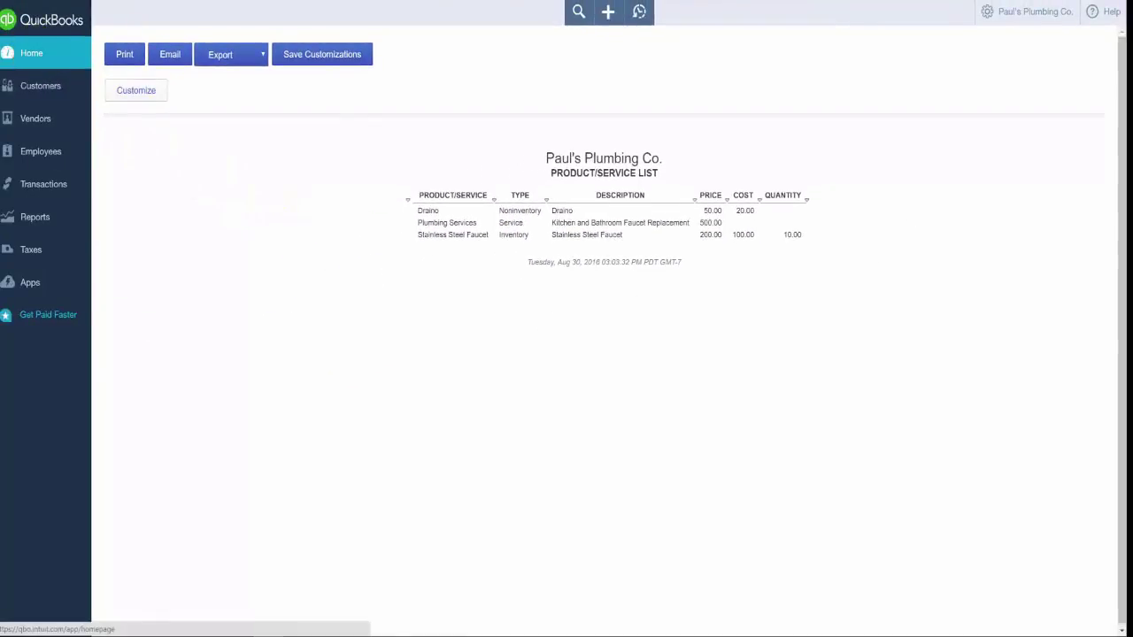
# - Return to the Products and Services list, open the Draino item for editing, and save and close it
pyautogui.click(32, 54)
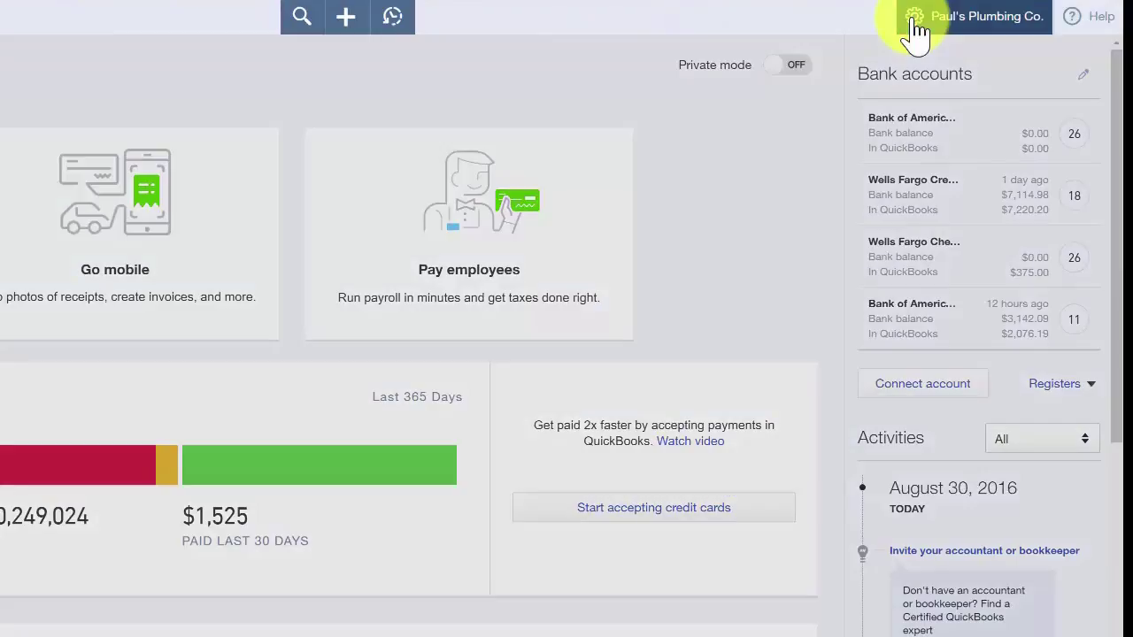
pyautogui.click(917, 28)
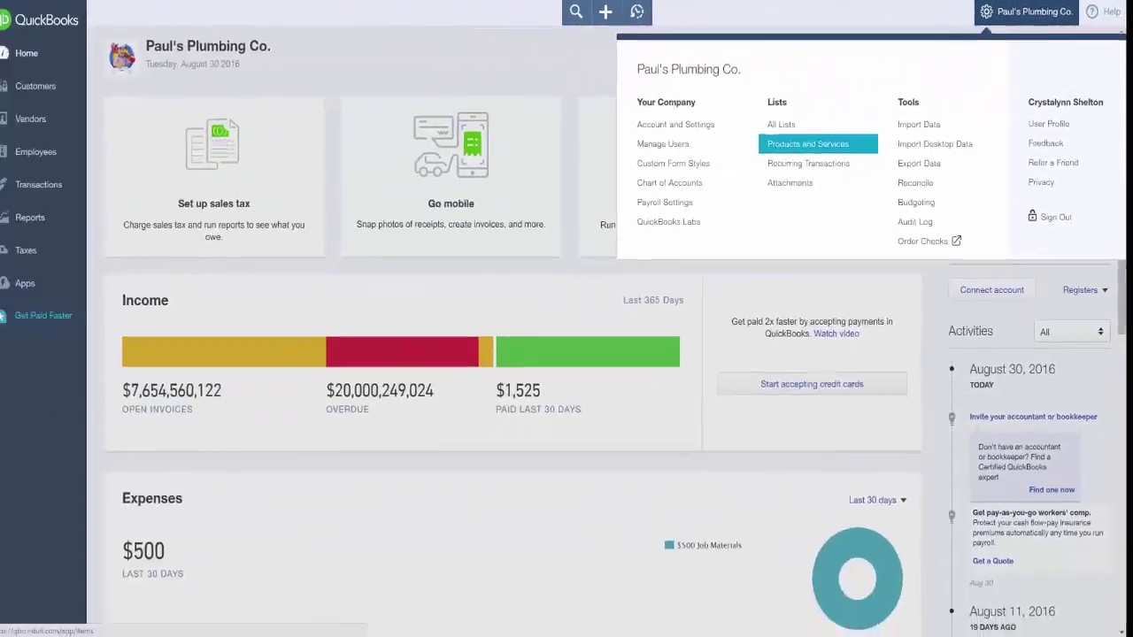
pyautogui.click(819, 145)
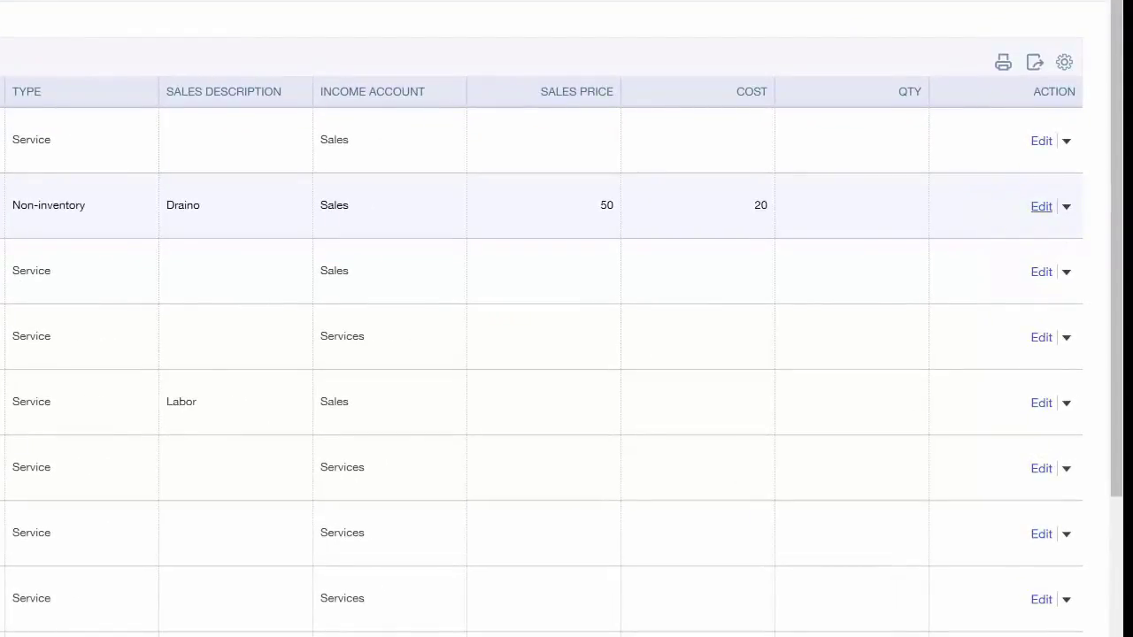
pyautogui.click(1041, 206)
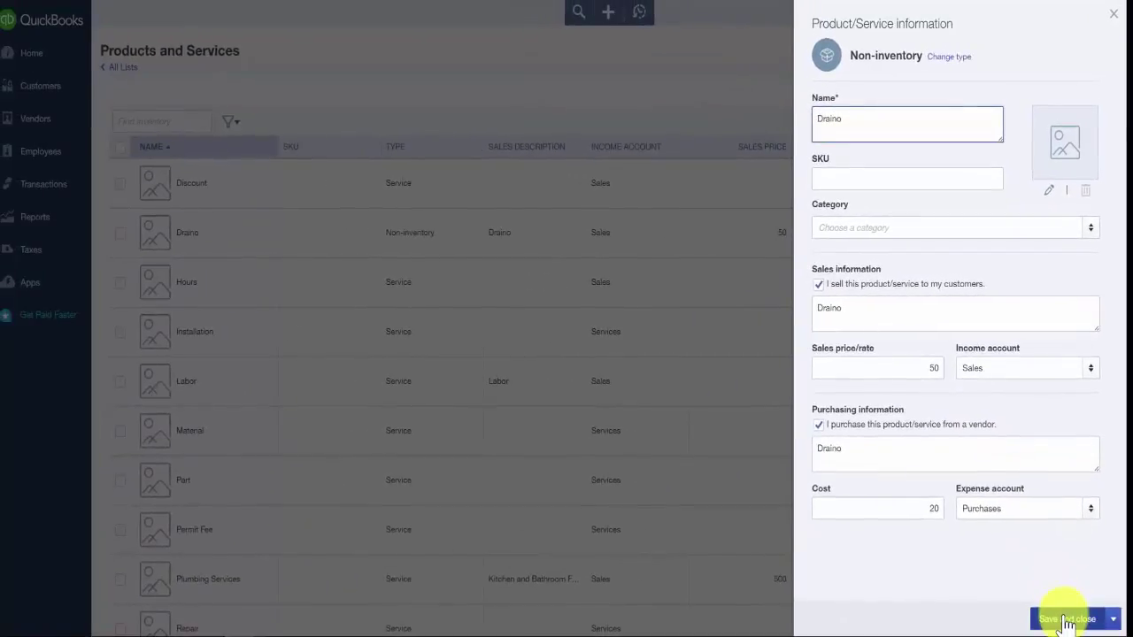
pyautogui.click(1067, 619)
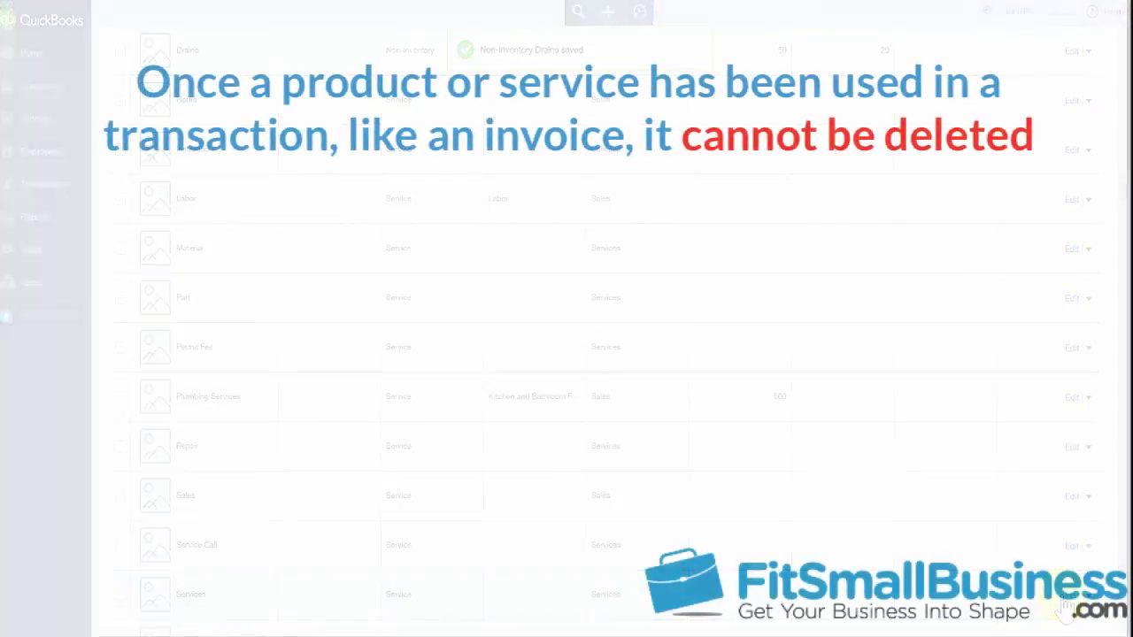